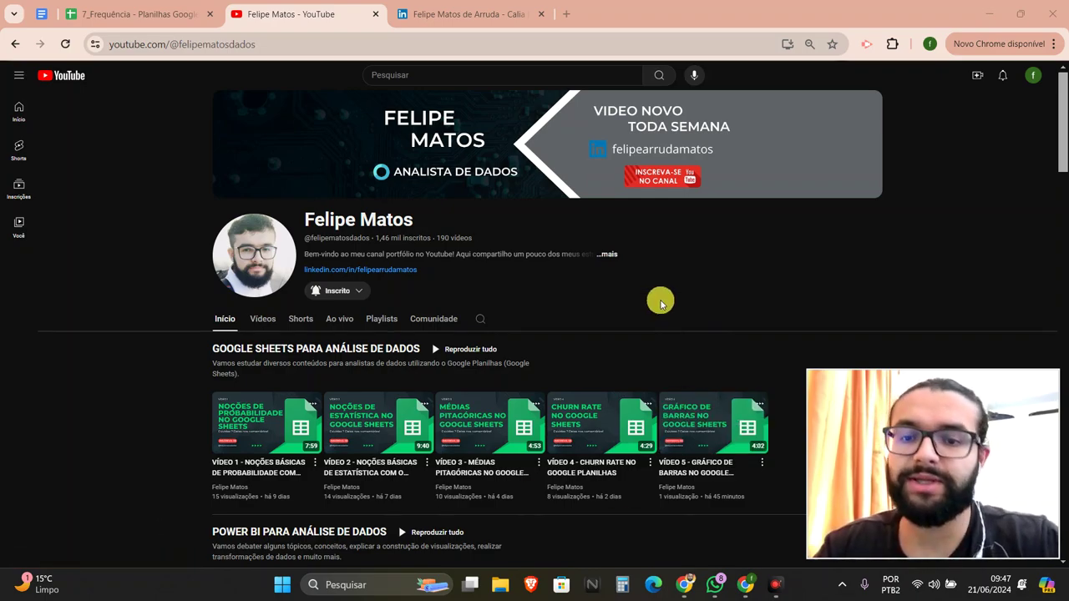
- Browse the YouTube channel's Shorts and home pages, then switch to the LinkedIn profile
left_click(359, 291)
right_click(364, 299)
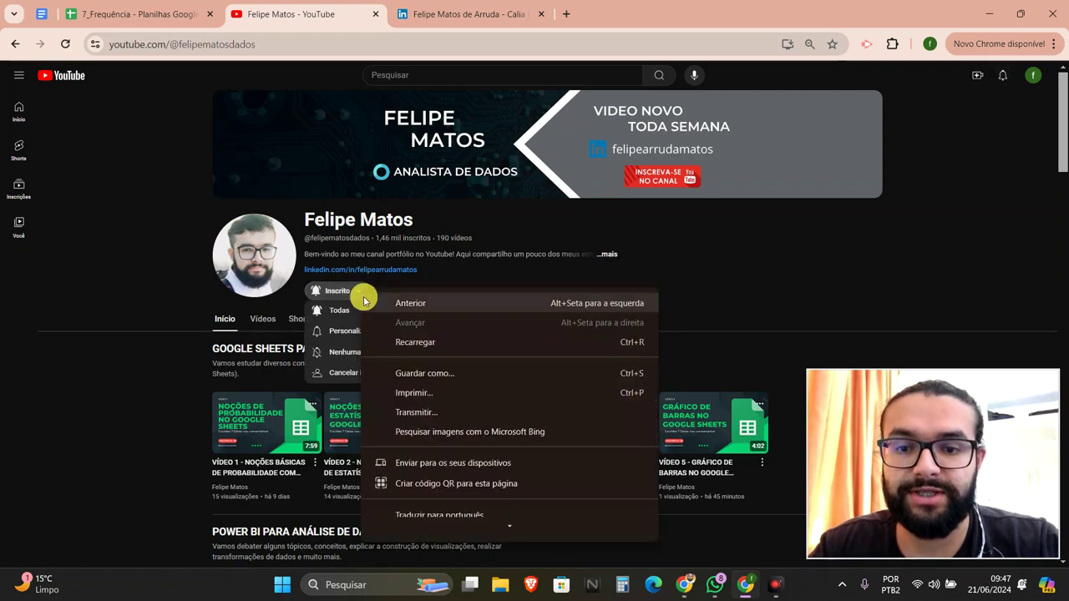
left_click(309, 318)
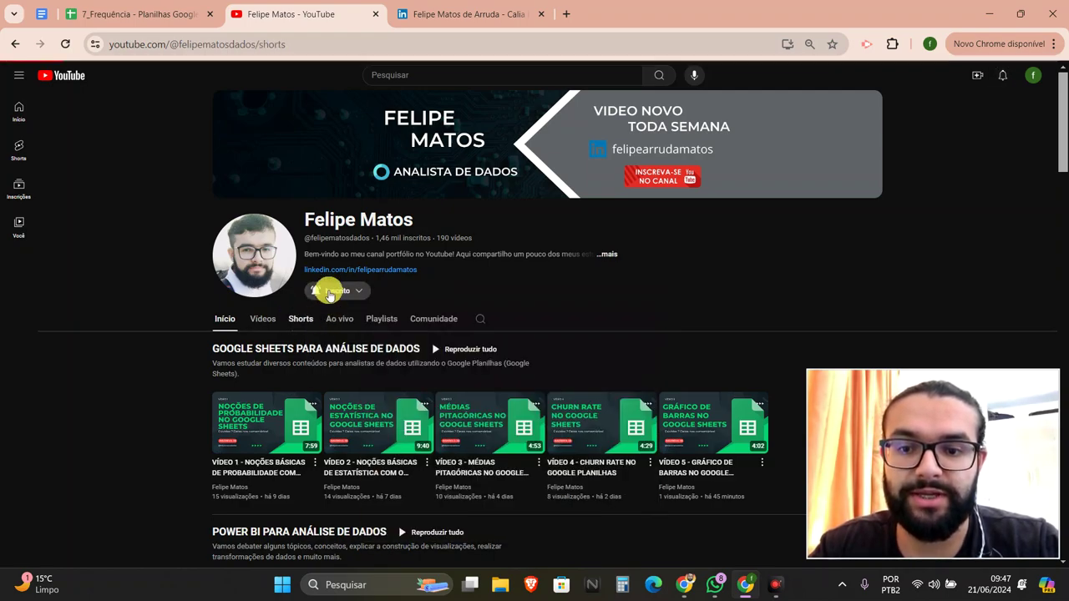
left_click(331, 296)
left_click(250, 306)
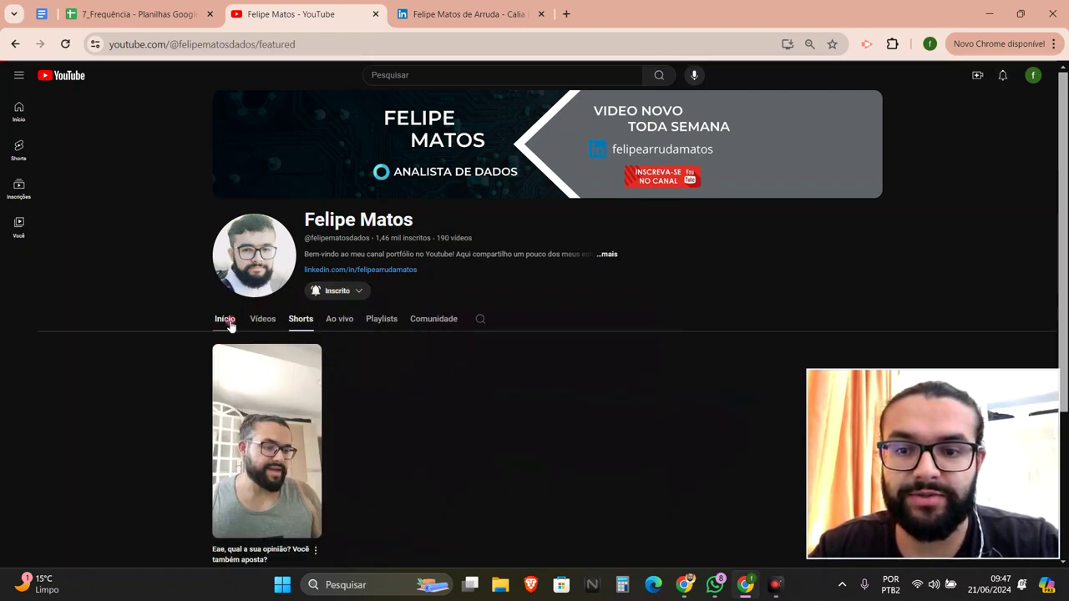
left_click(225, 319)
left_click(465, 13)
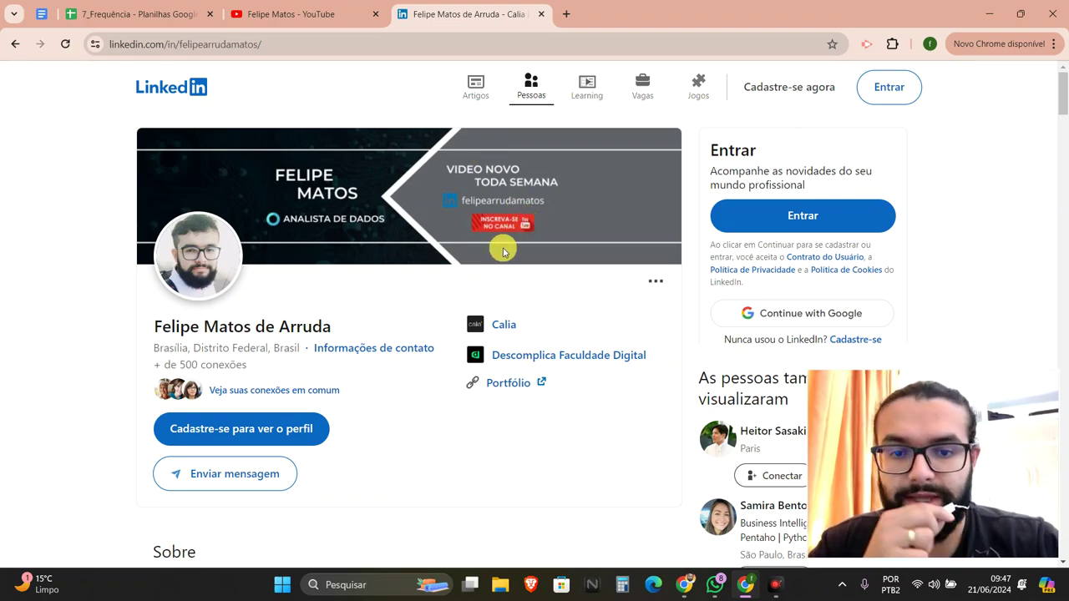
- Scroll through the LinkedIn profile, then go back to the YouTube channel's home page
scroll(394, 215, "down", 5)
scroll(397, 220, "up", 3)
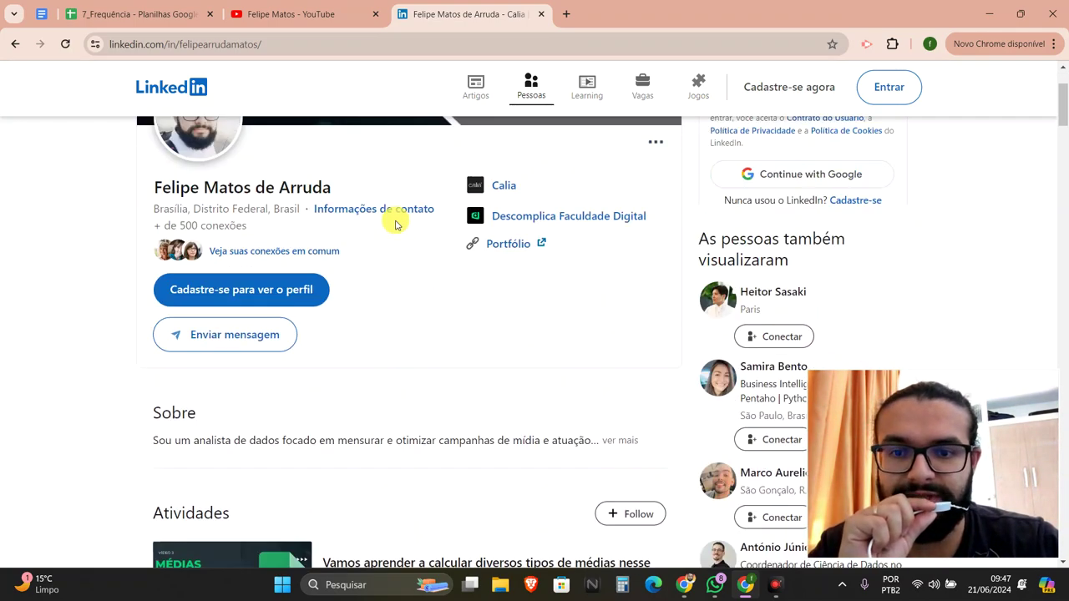
scroll(397, 219, "up", 2)
left_click(292, 15)
scroll(751, 334, "down", 3)
scroll(772, 337, "up", 3)
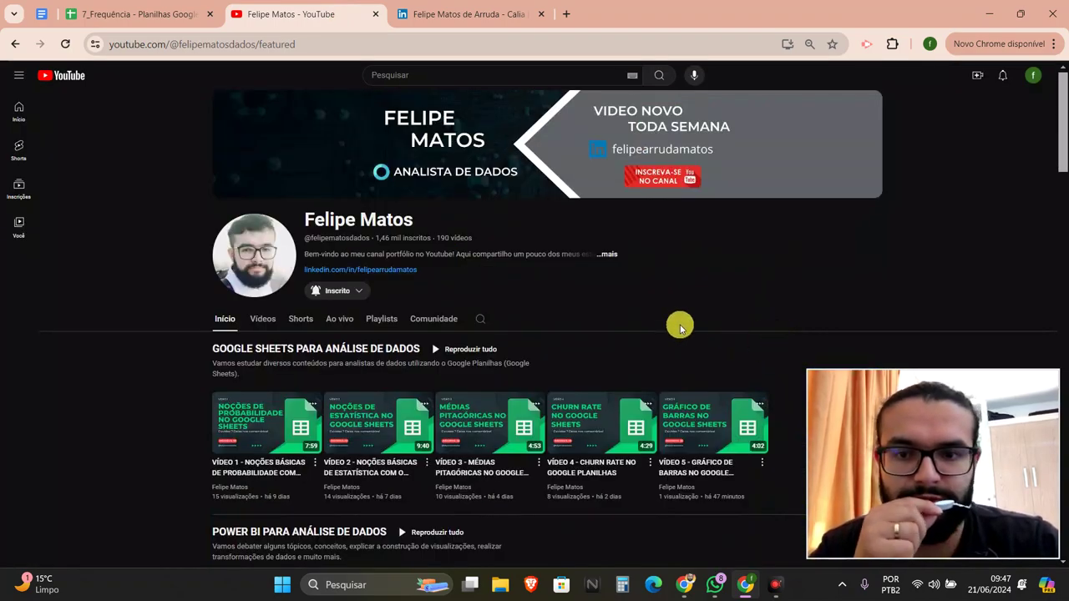
left_click(608, 254)
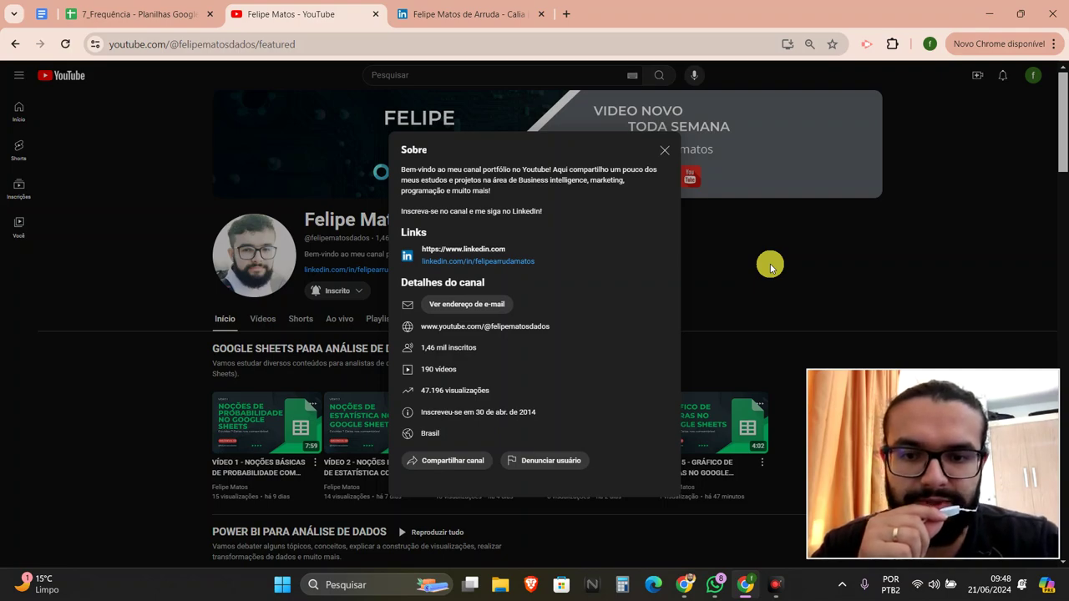
triple_click(427, 370)
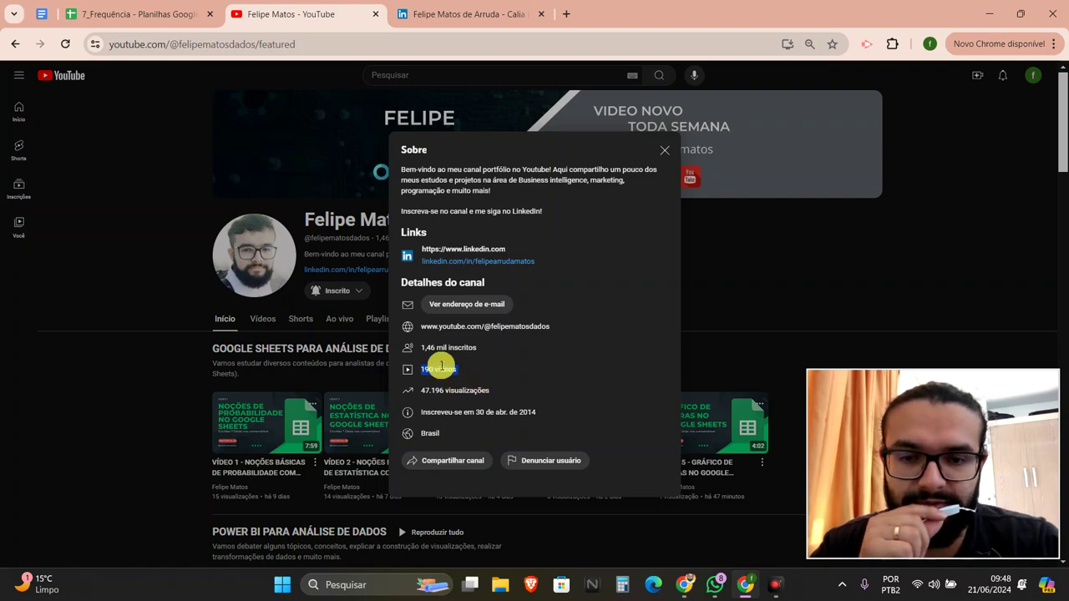
triple_click(425, 352)
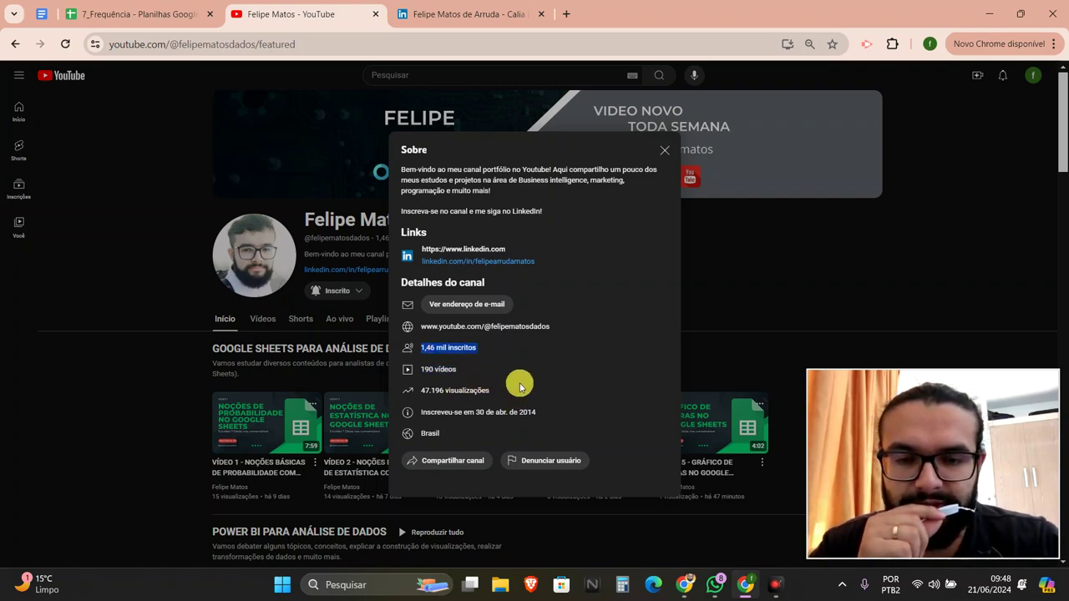
left_click(503, 368)
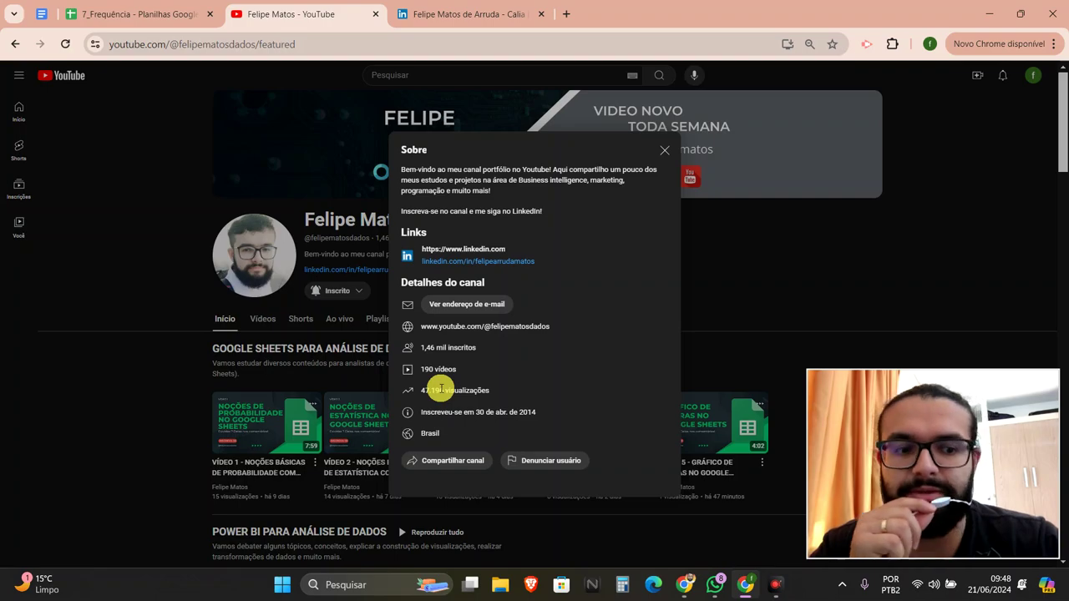
triple_click(440, 389)
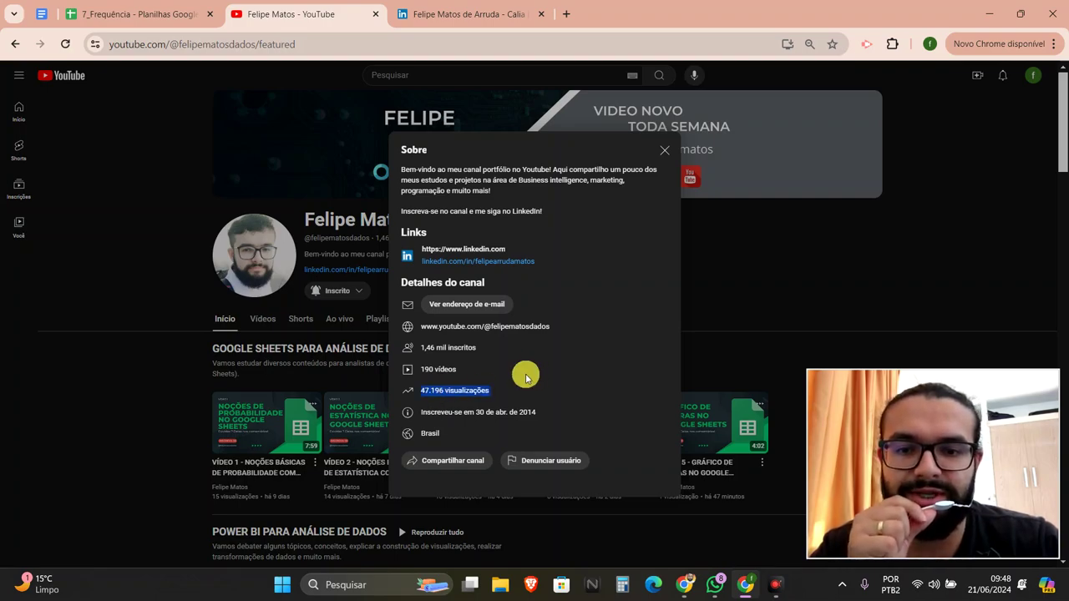
left_click(727, 250)
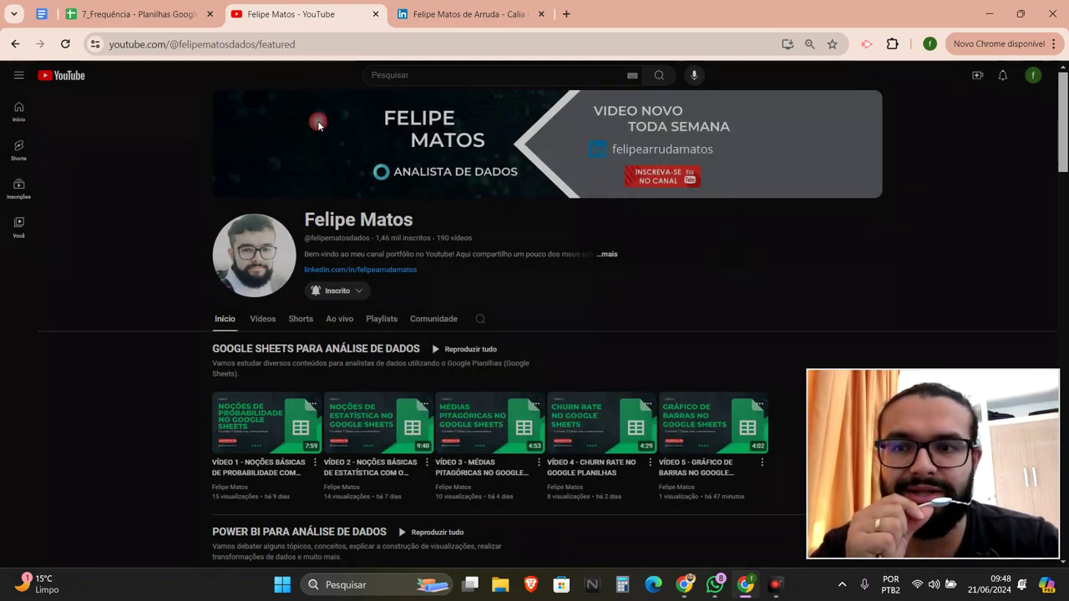
left_click(181, 18)
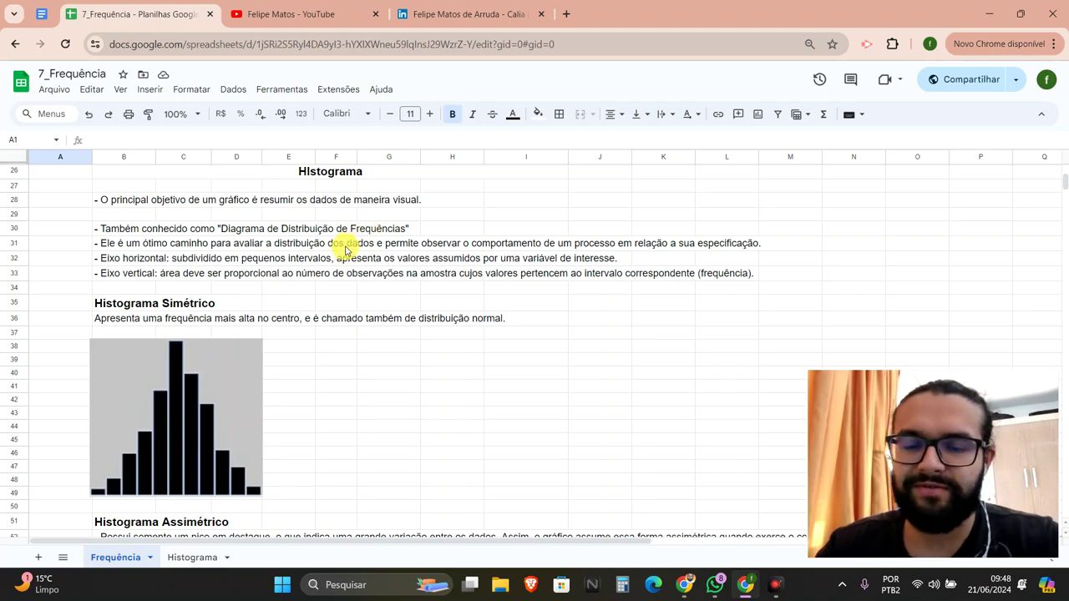
scroll(387, 273, "up", 2)
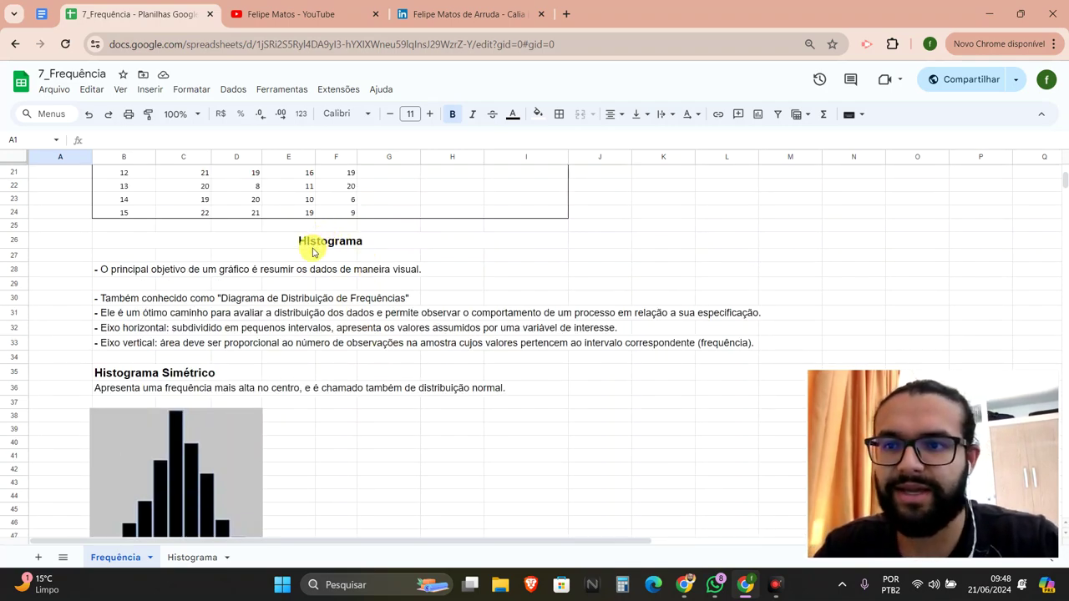
left_click(290, 15)
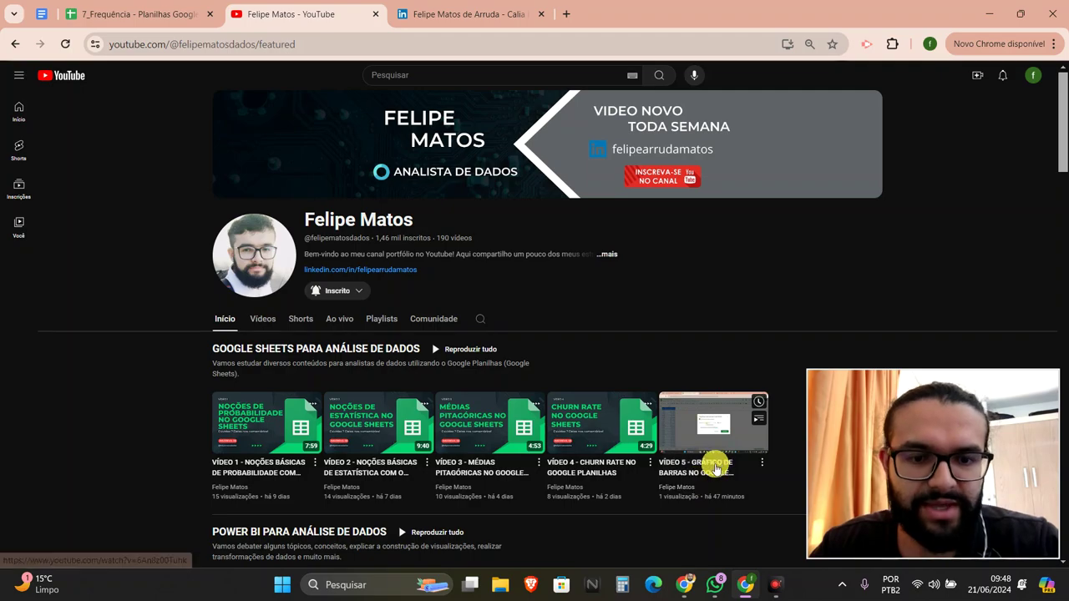
- Reveal videos #4–#9 of the Probabilidade e Estatística playlist, then return to 7_Frequência
left_click(157, 14)
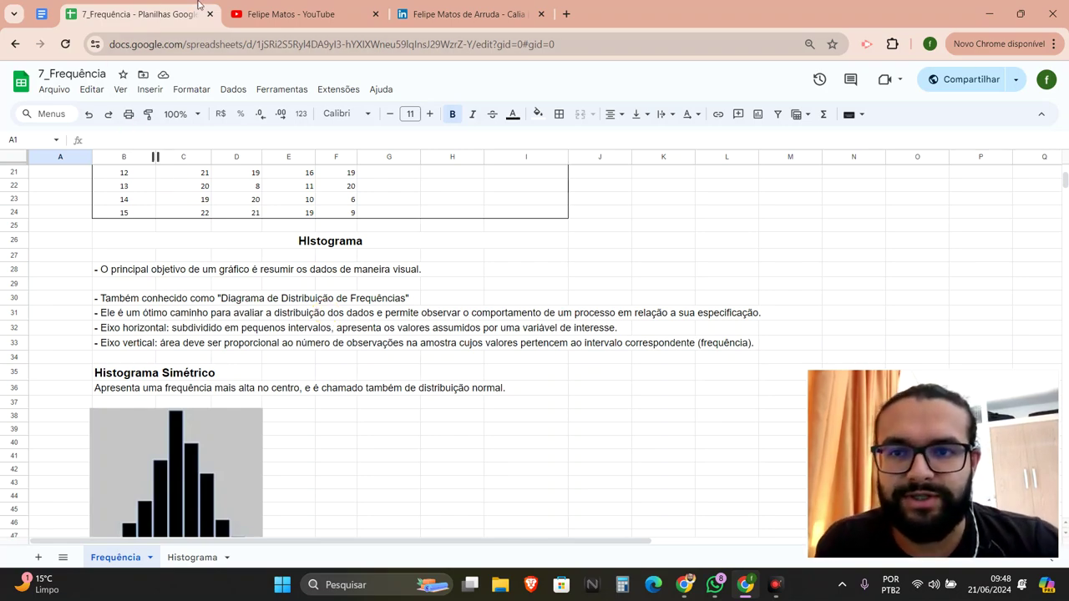
left_click(288, 14)
scroll(744, 262, "down", 5)
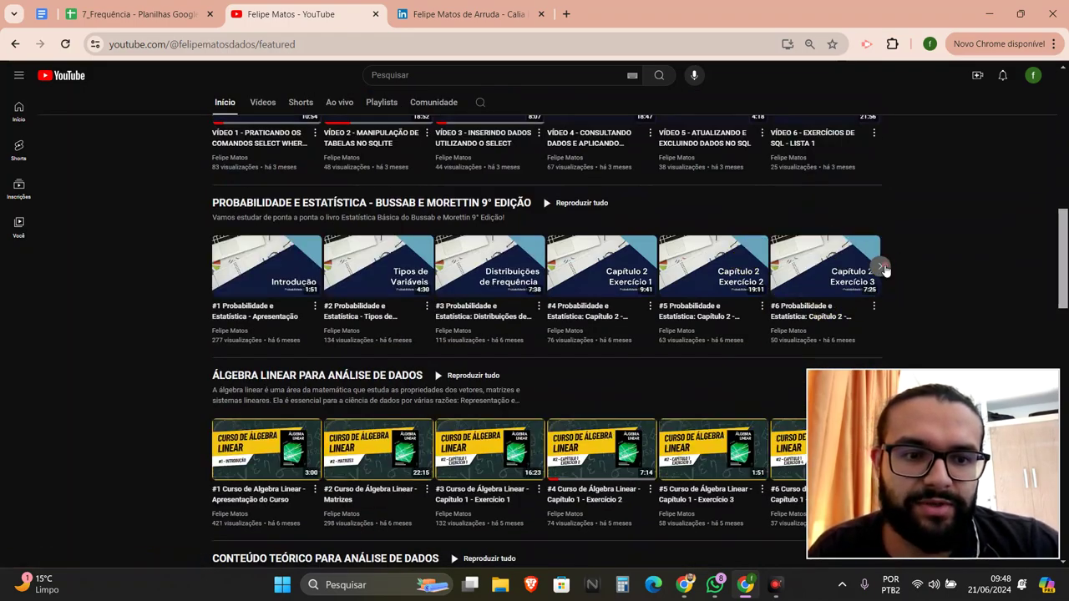
left_click(884, 268)
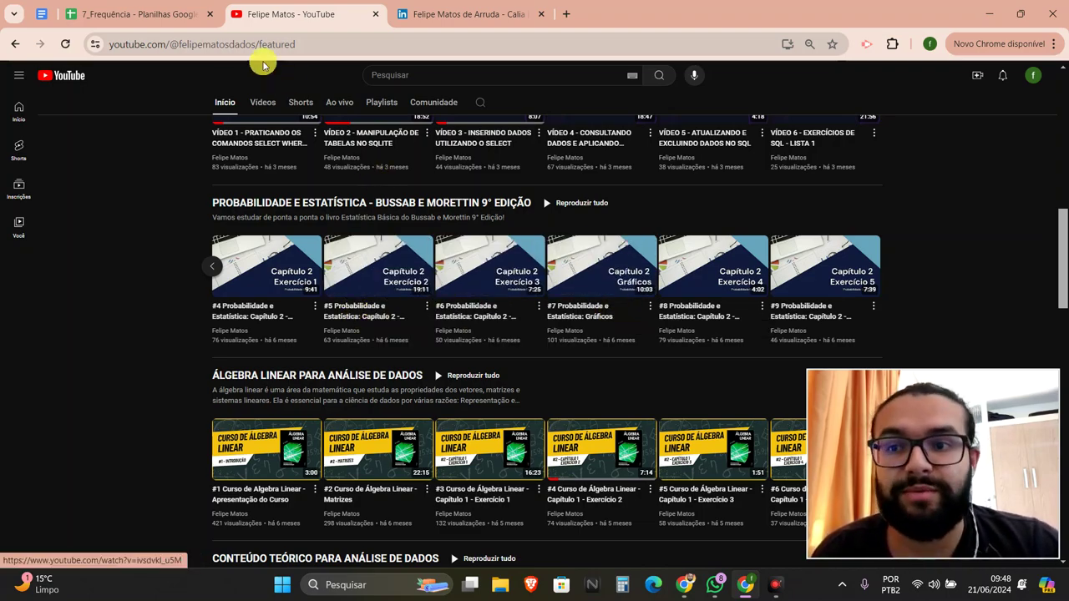
left_click(159, 16)
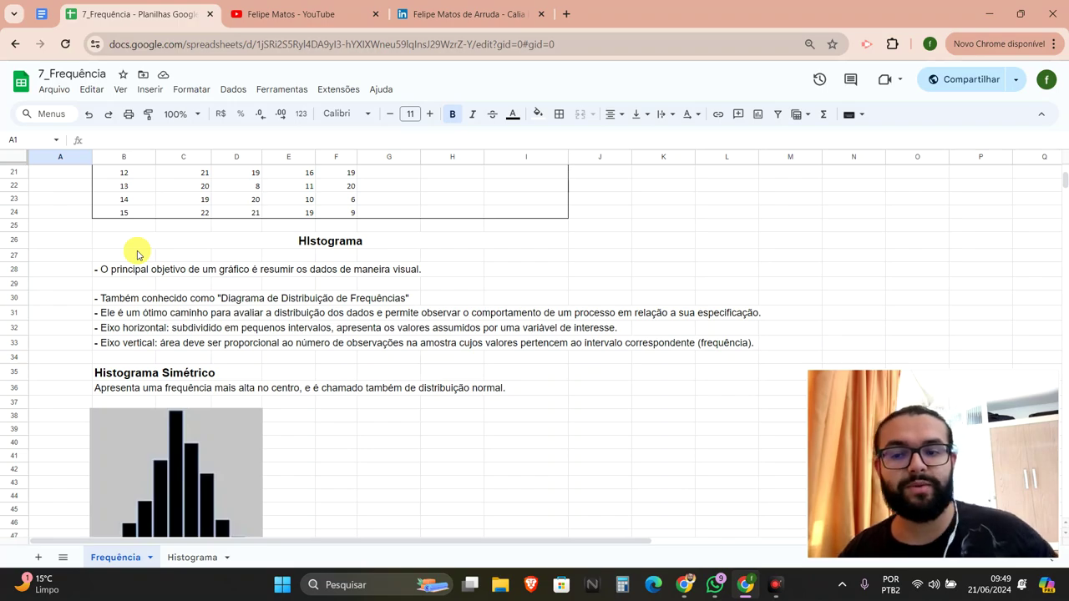
scroll(233, 355, "down", 2)
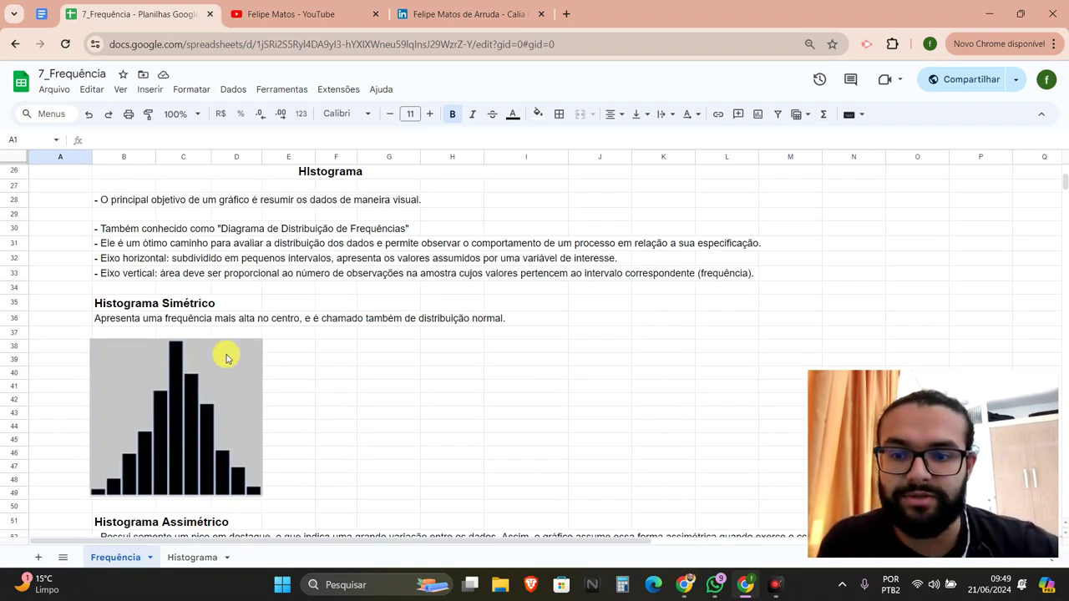
scroll(126, 309, "down", 5)
scroll(129, 312, "up", 5)
left_click(132, 304)
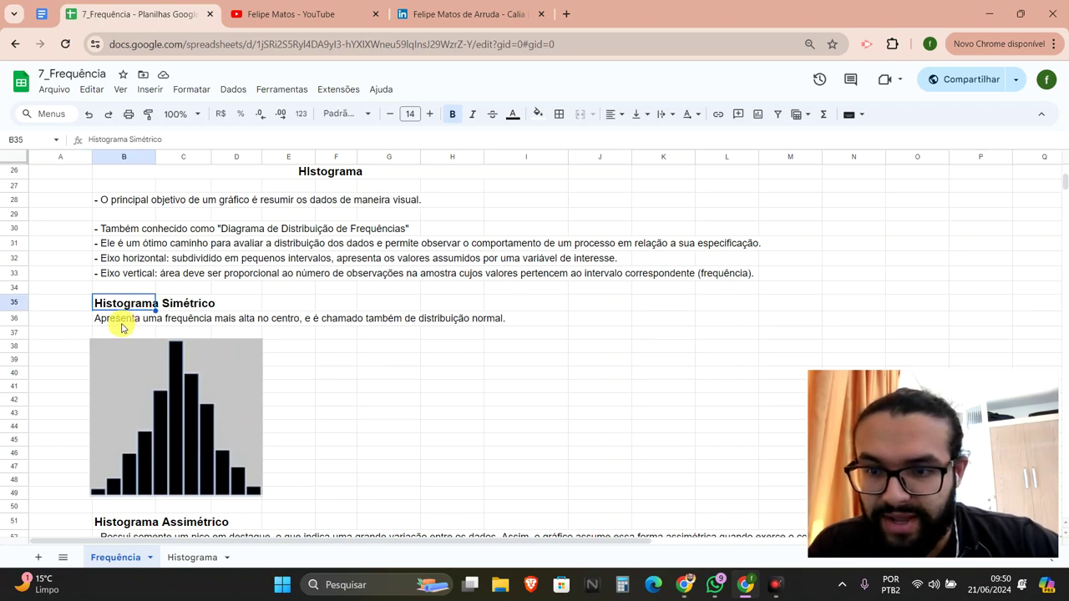
mouse_move(134, 320)
left_mouse_down()
mouse_move(412, 337)
mouse_move(472, 319)
left_mouse_up()
left_click(470, 318)
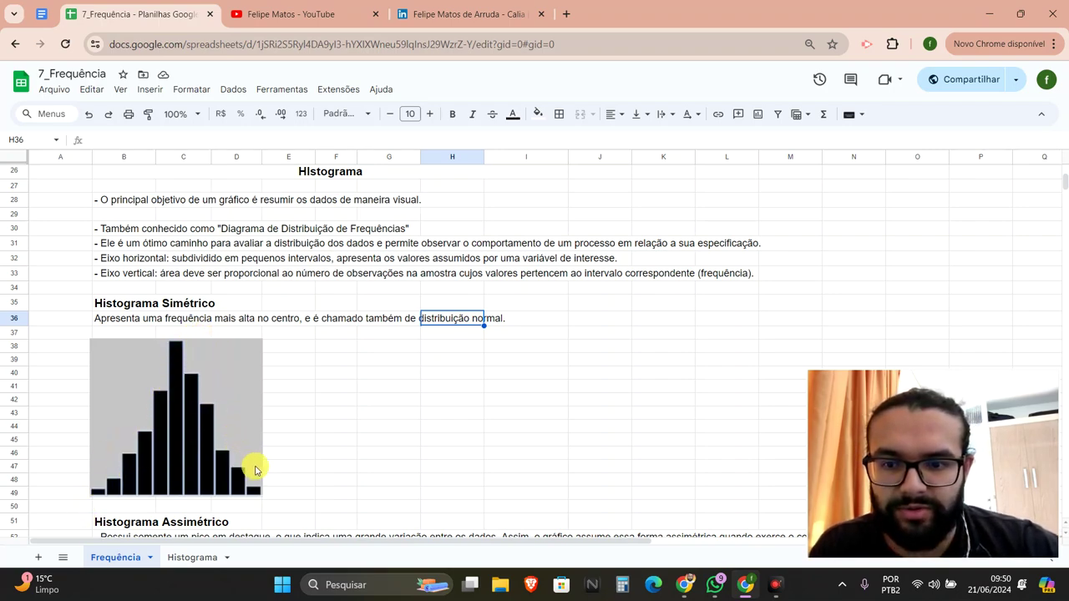
scroll(323, 354, "down", 3)
scroll(235, 278, "down", 1)
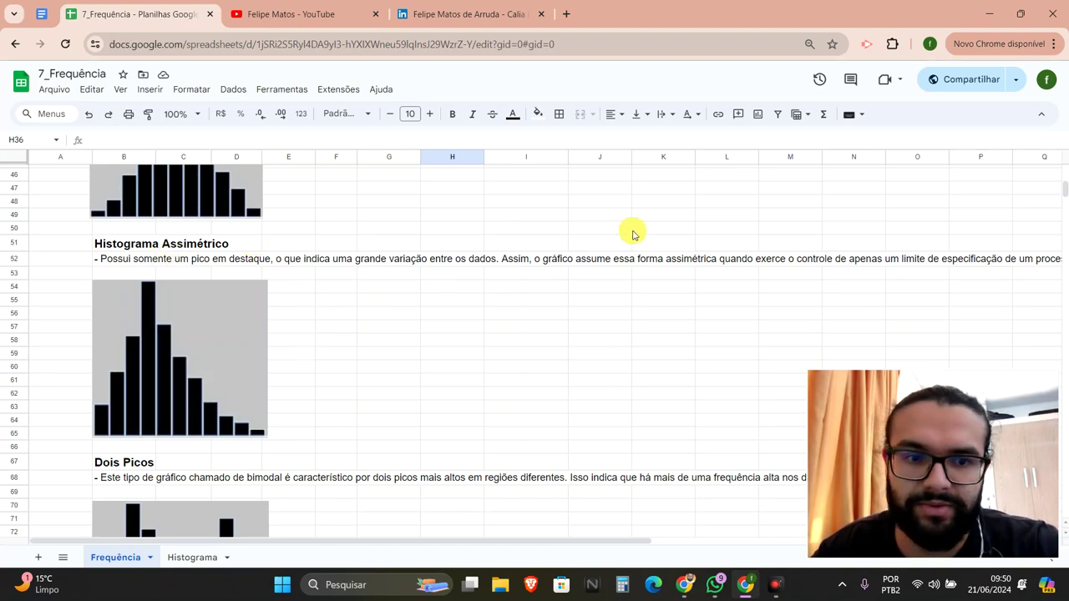
- Scroll the Frequência sheet down to the Despenhadeiro example histogram and select it
scroll(633, 233, "right", 2)
scroll(633, 238, "left", 1)
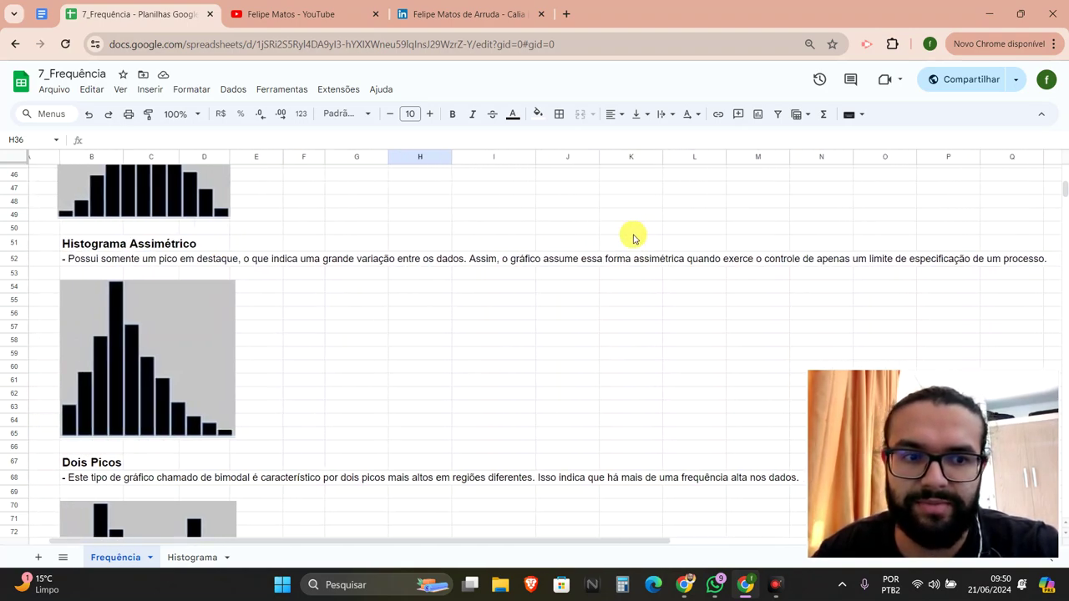
scroll(213, 326, "down", 2)
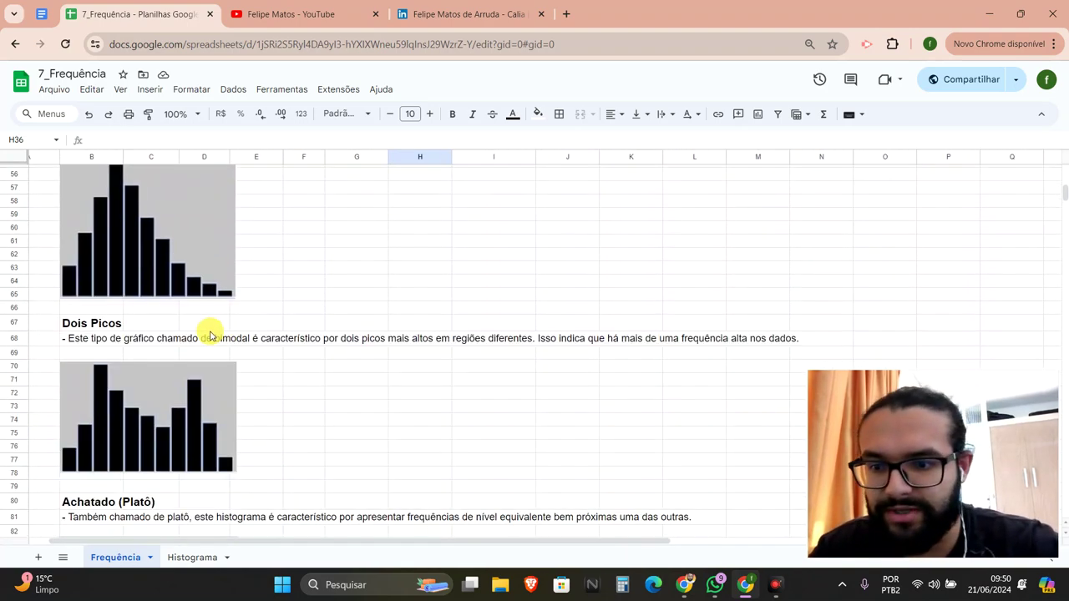
scroll(184, 292, "down", 1)
scroll(124, 246, "up", 1)
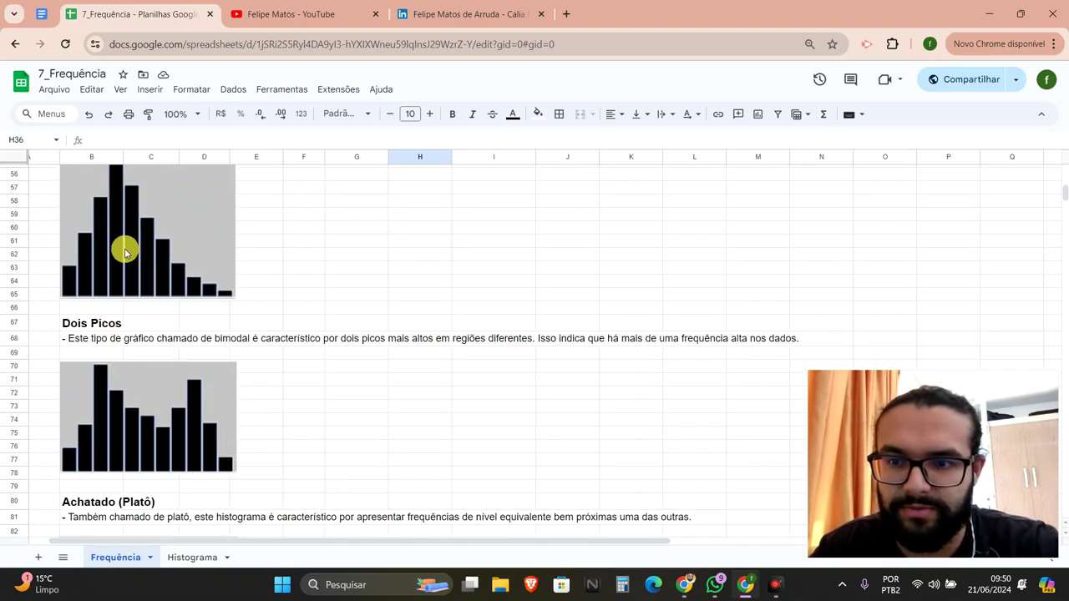
scroll(129, 250, "up", 2)
scroll(117, 301, "down", 2)
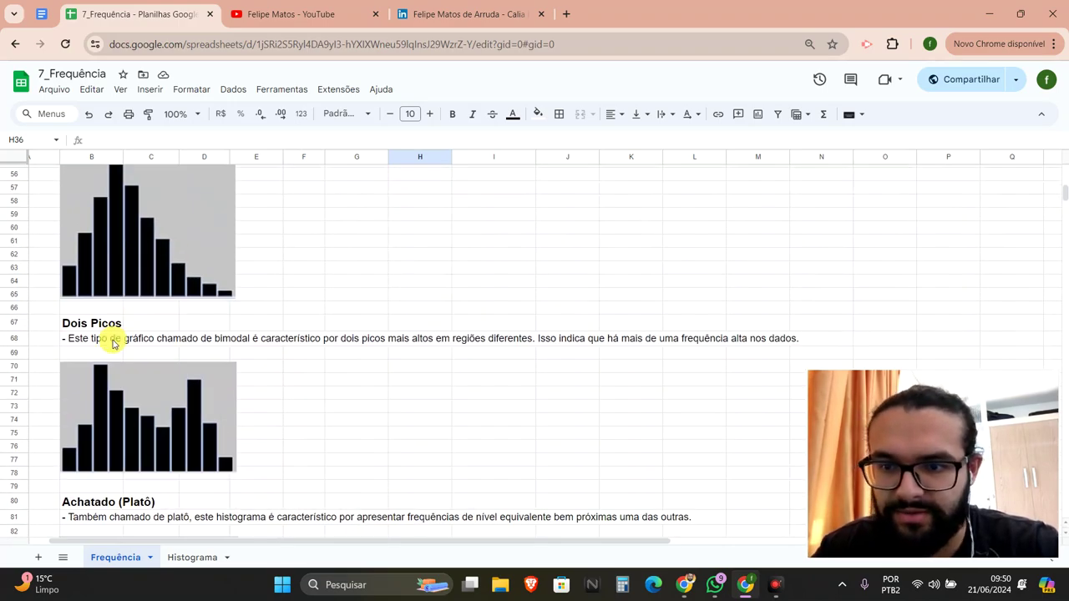
scroll(107, 284, "down", 2)
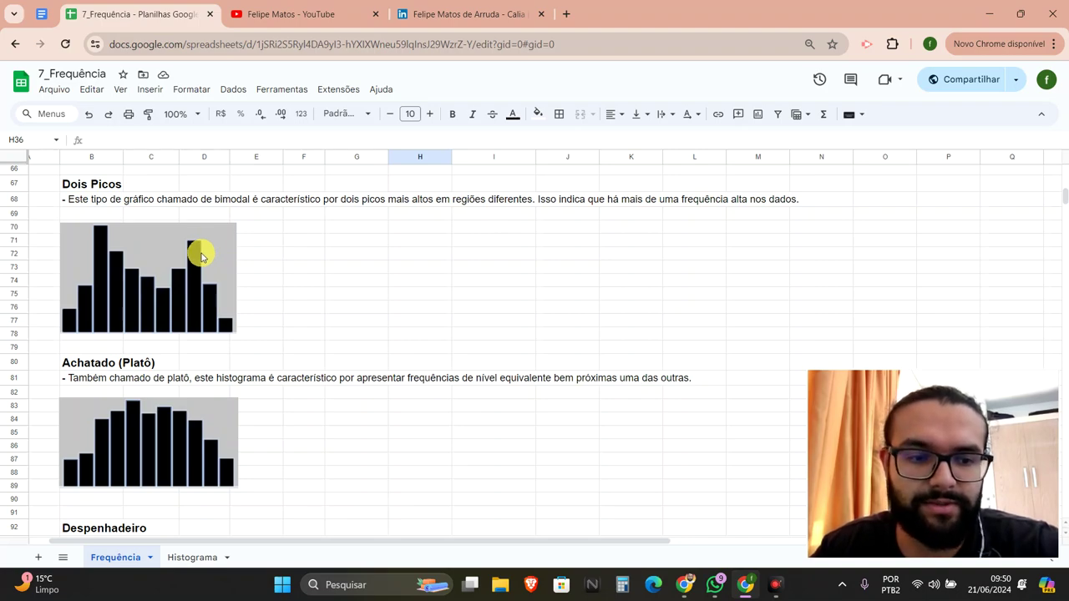
scroll(194, 268, "down", 2)
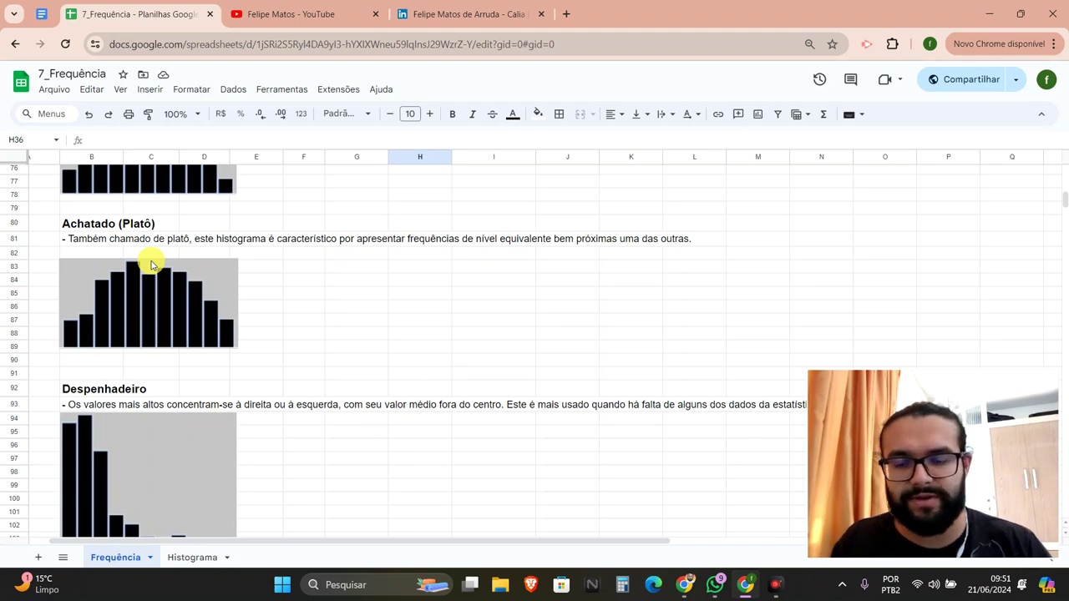
scroll(151, 265, "down", 2)
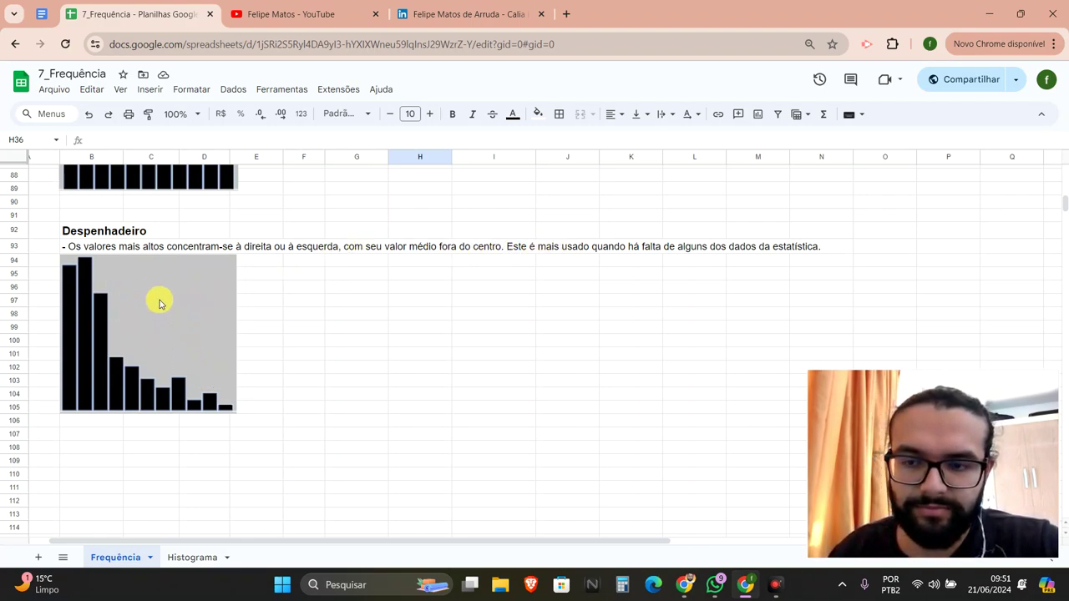
left_click(86, 273)
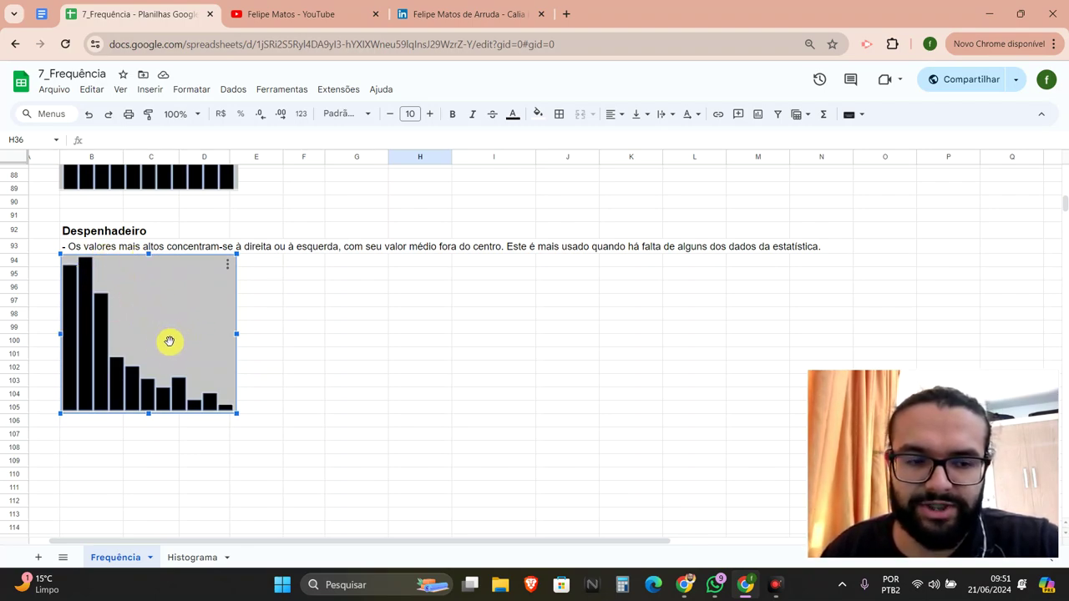
left_click(188, 560)
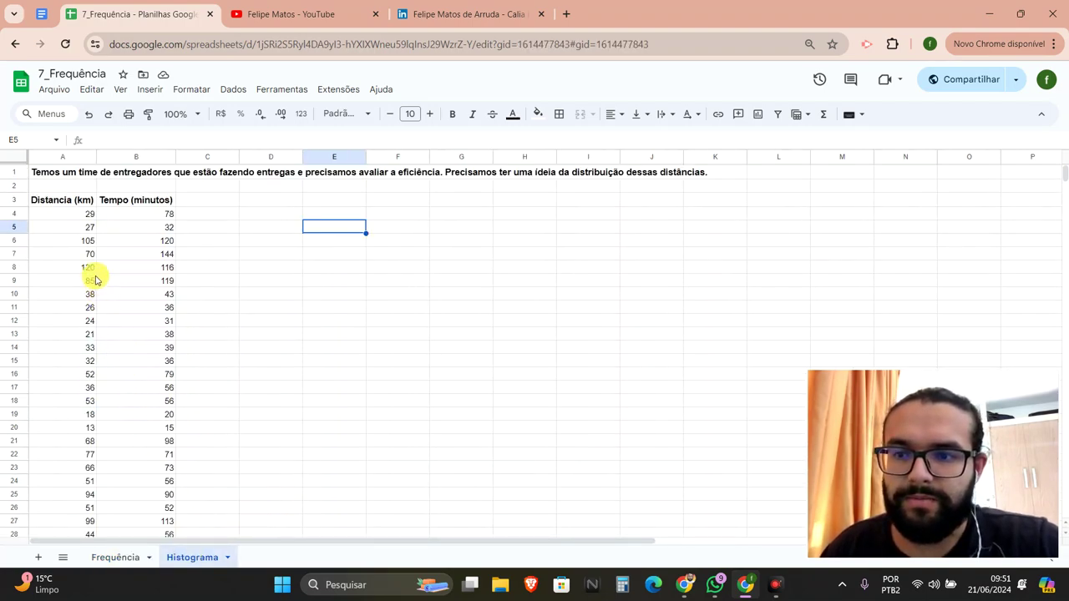
- Review the Distancia (km) and Tempo (minutos) headers, briefly revisiting the Frequência sheet
left_click(79, 203)
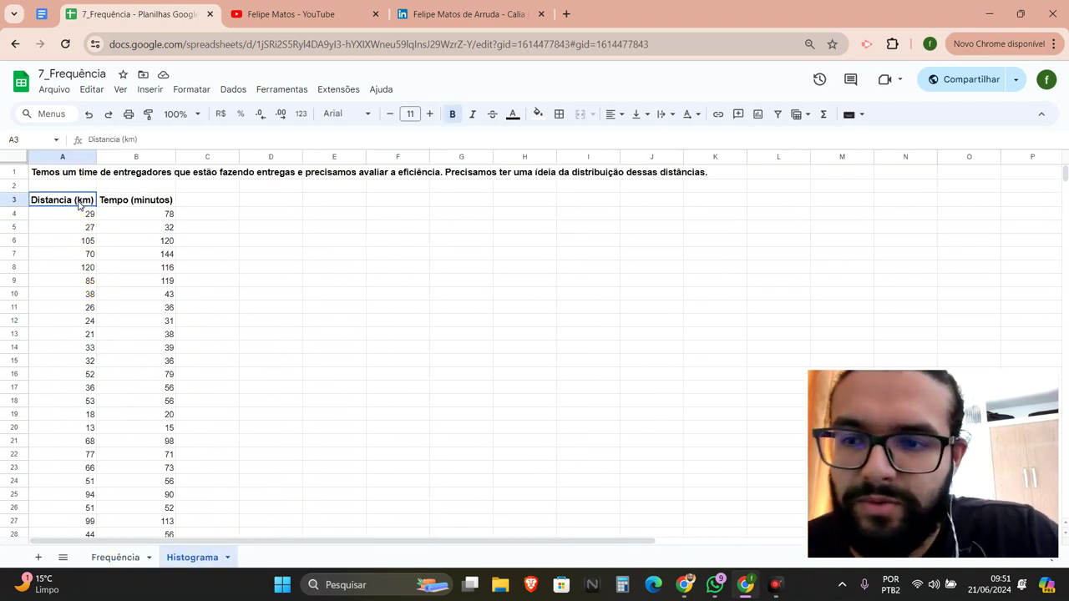
left_click(123, 203)
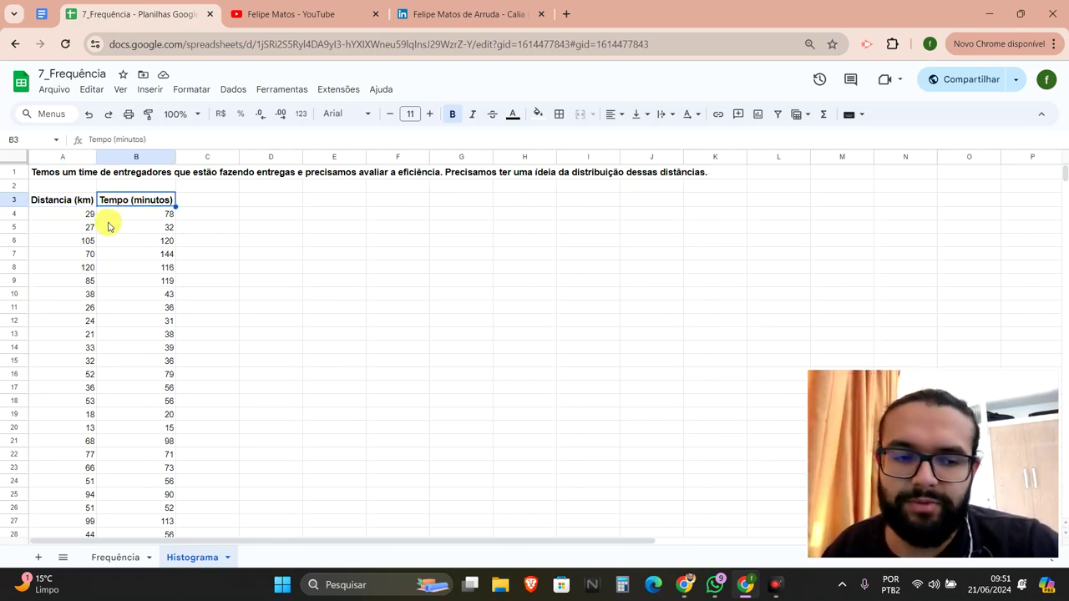
left_click(204, 200)
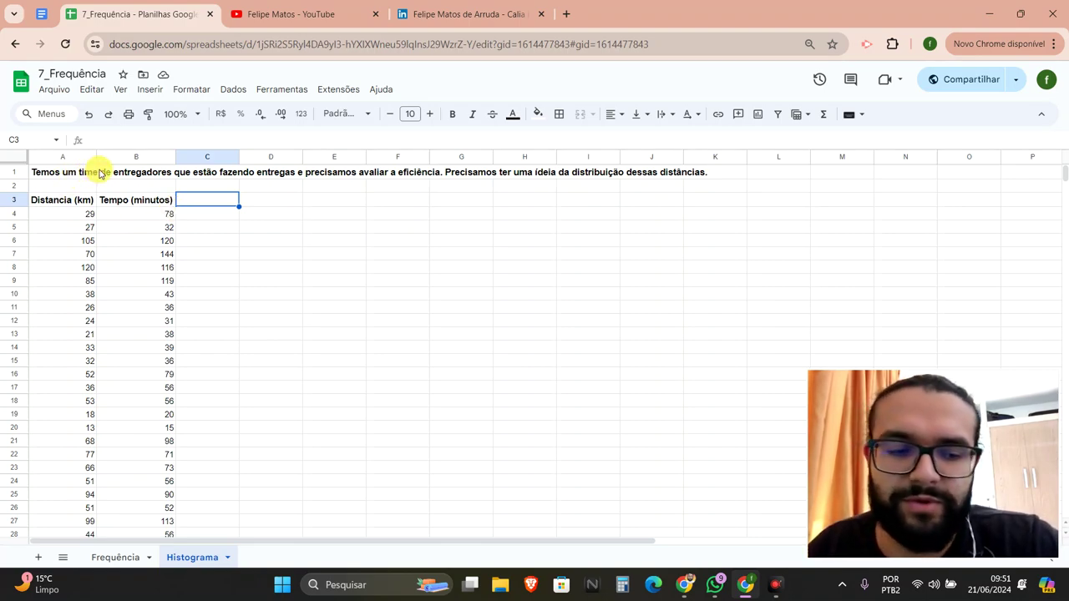
left_click(132, 557)
scroll(270, 299, "up", 12)
scroll(276, 298, "up", 2)
scroll(263, 259, "down", 2)
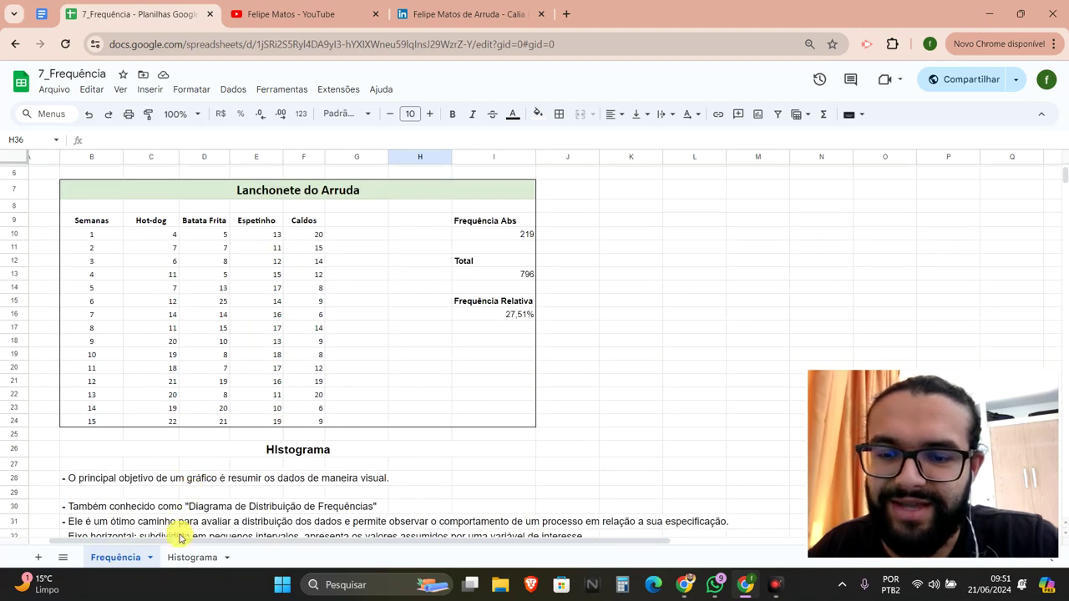
left_click(192, 557)
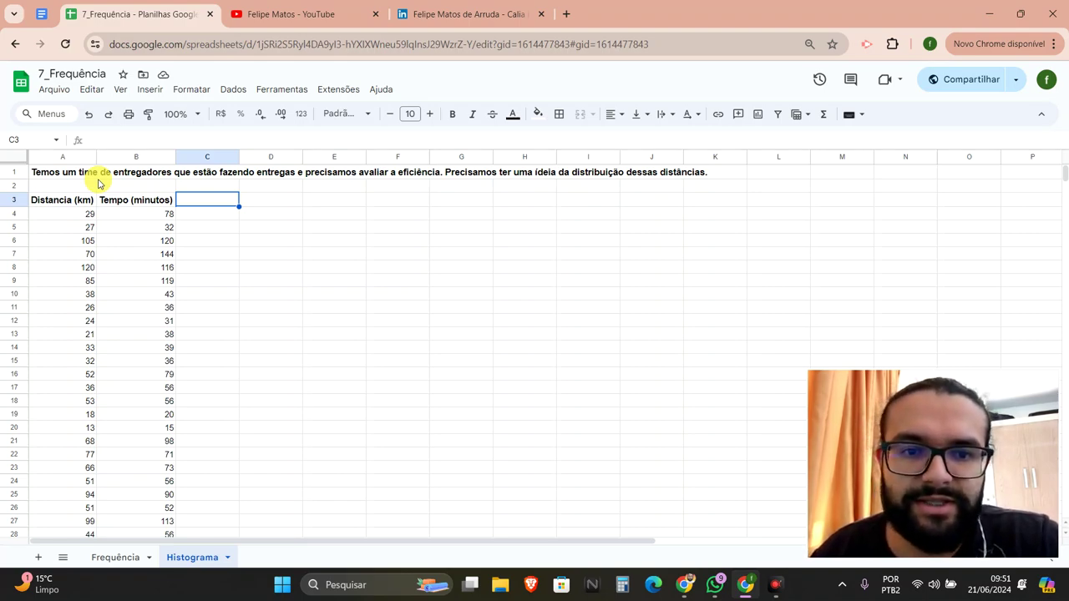
- Select the Distancia (km) column from A3 down to A253
left_click(75, 201)
left_click(109, 201)
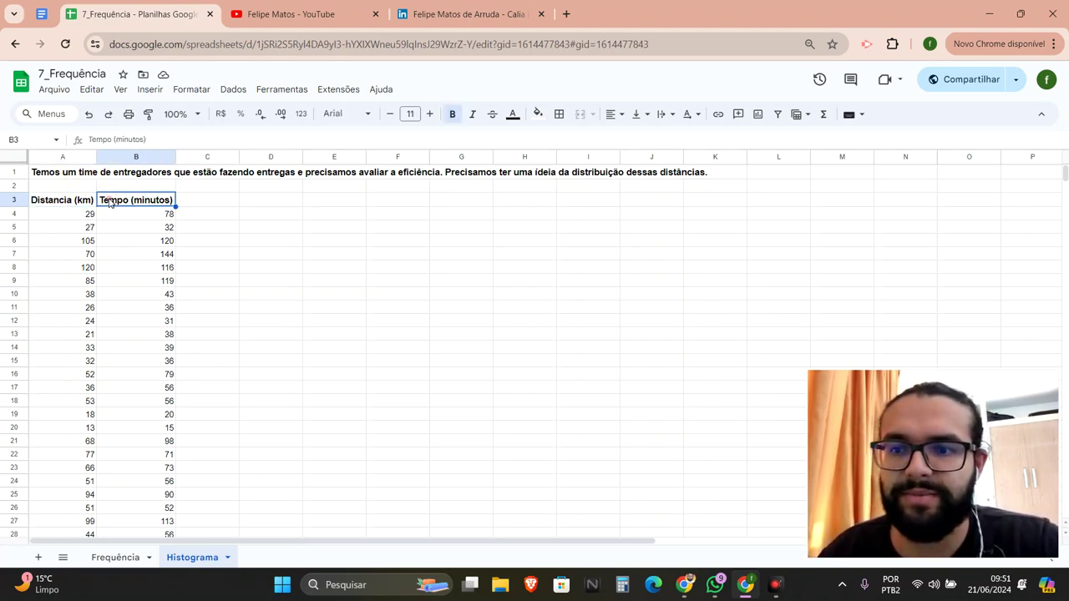
left_click(81, 202)
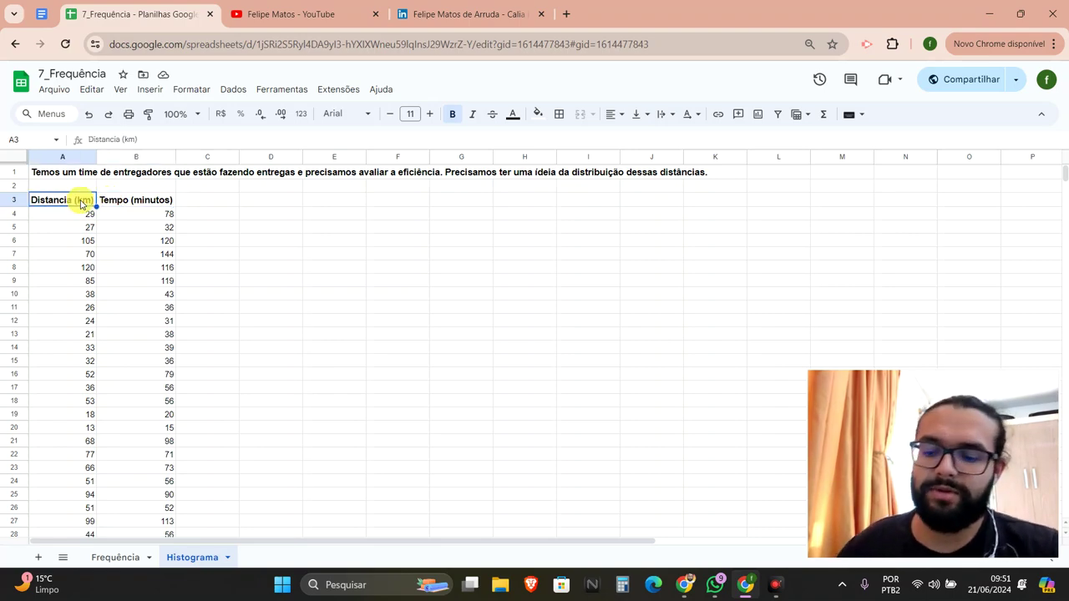
key("ctrl+shift+Down")
- Insert a chart from the selected A3:A253 distance data
scroll(33, 267, "up", 10)
scroll(109, 276, "up", 10)
scroll(167, 304, "up", 10)
scroll(166, 304, "up", 10)
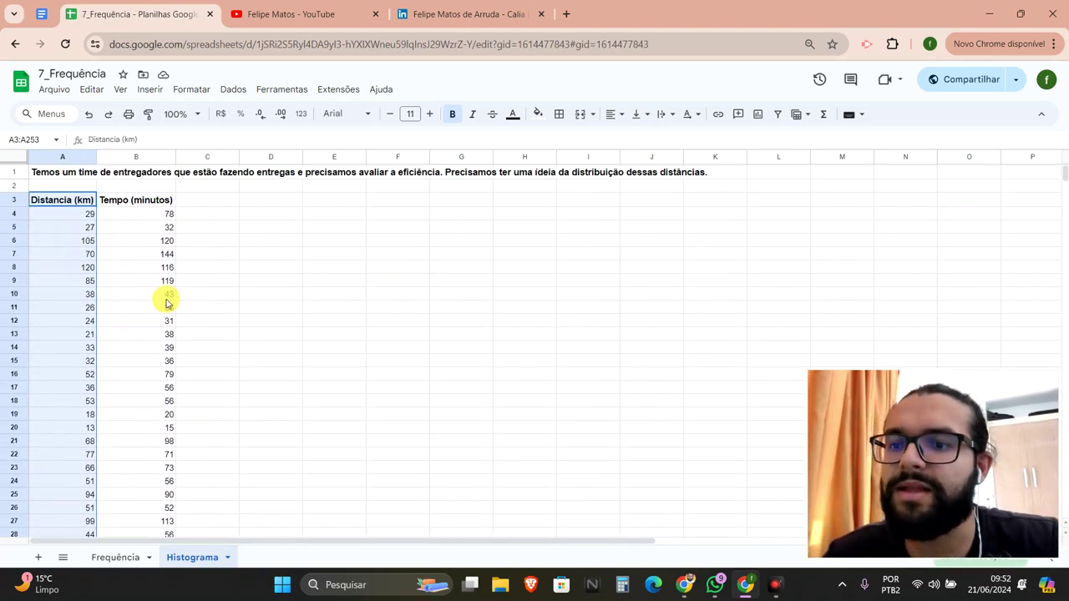
left_click(151, 90)
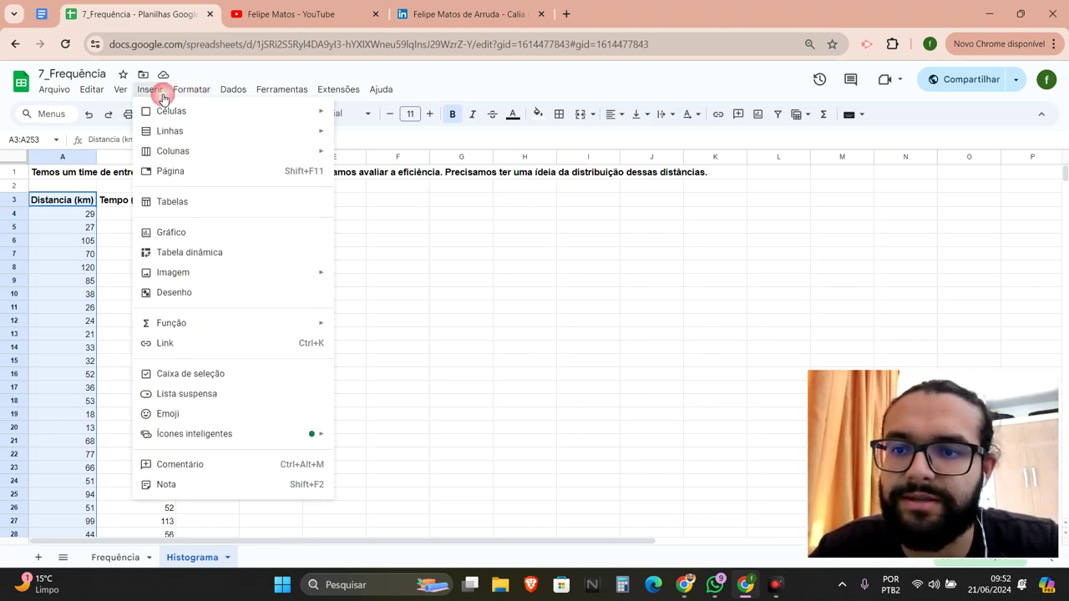
left_click(218, 234)
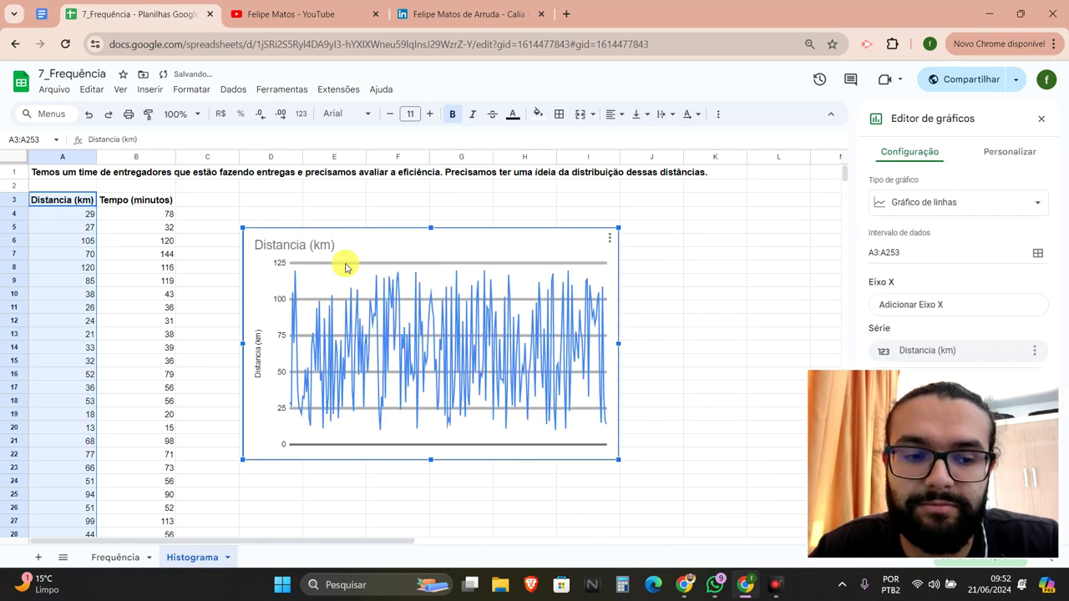
- Change the chart type from line to Histograma and enlarge the Distancia chart
left_click(952, 202)
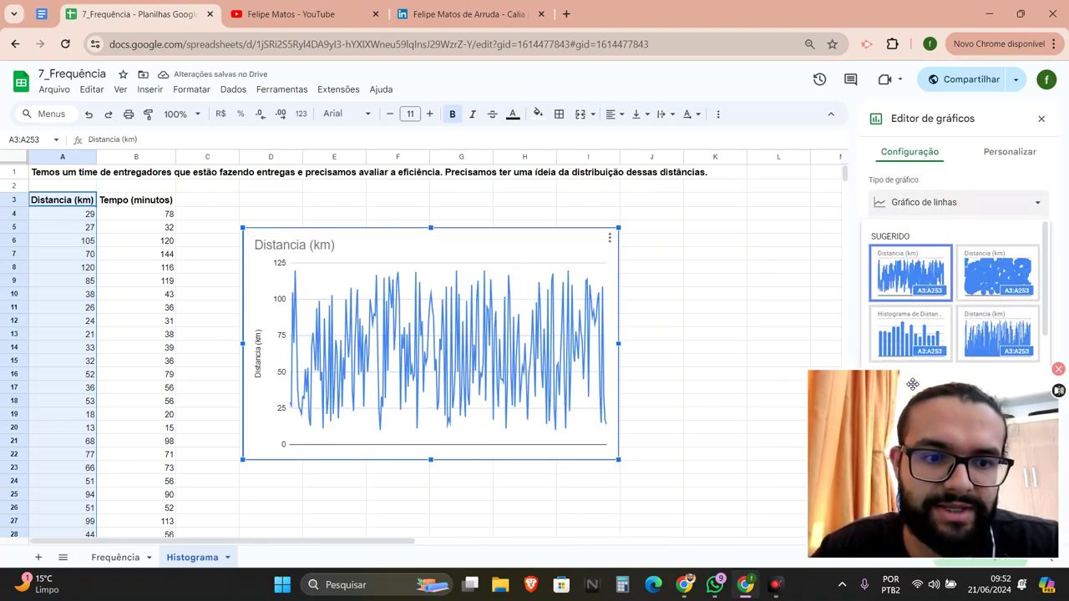
left_click_drag(912, 385, 676, 93)
left_click(952, 202)
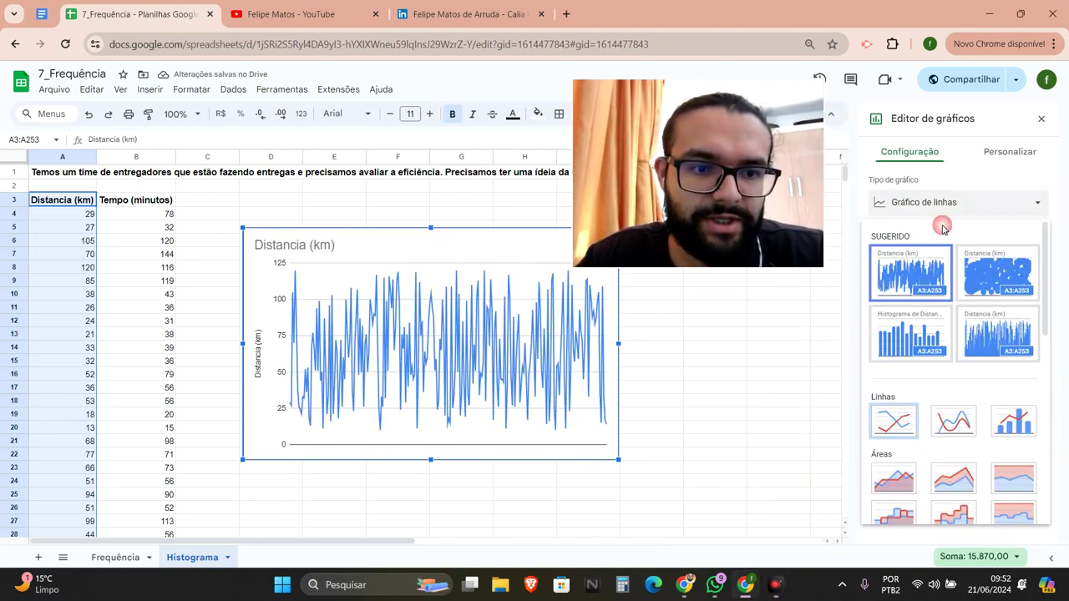
left_click(931, 342)
left_click_drag(742, 106, 967, 364)
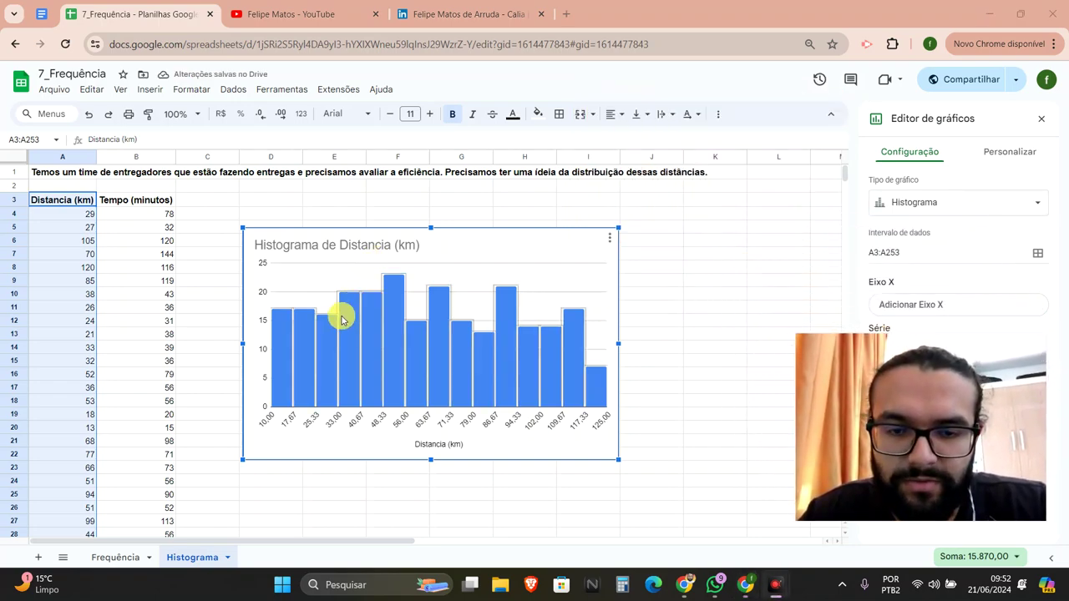
left_click_drag(618, 460, 688, 502)
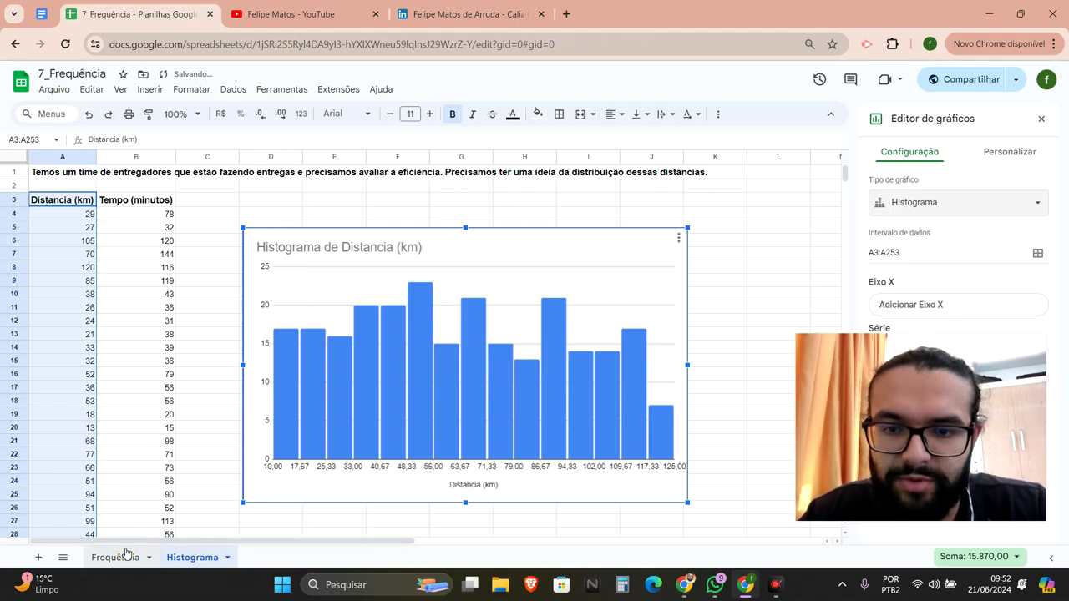
- Glance at the Frequência sheet, then return to the Histograma sheet's finished chart
key("ctrl+Page_Up")
scroll(327, 327, "down", 10)
scroll(275, 339, "up", 1)
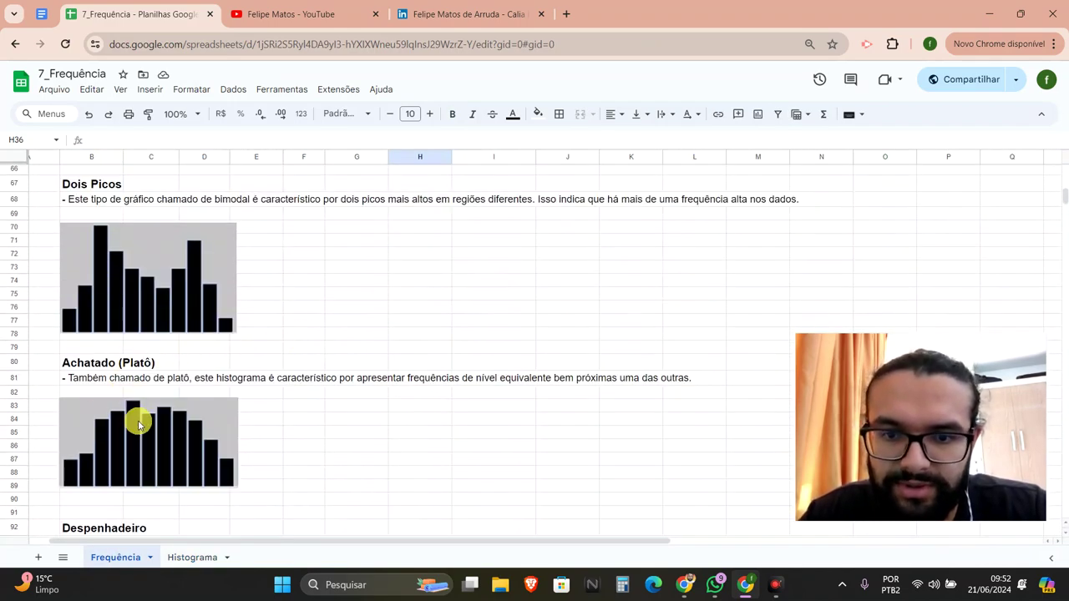
left_click(189, 558)
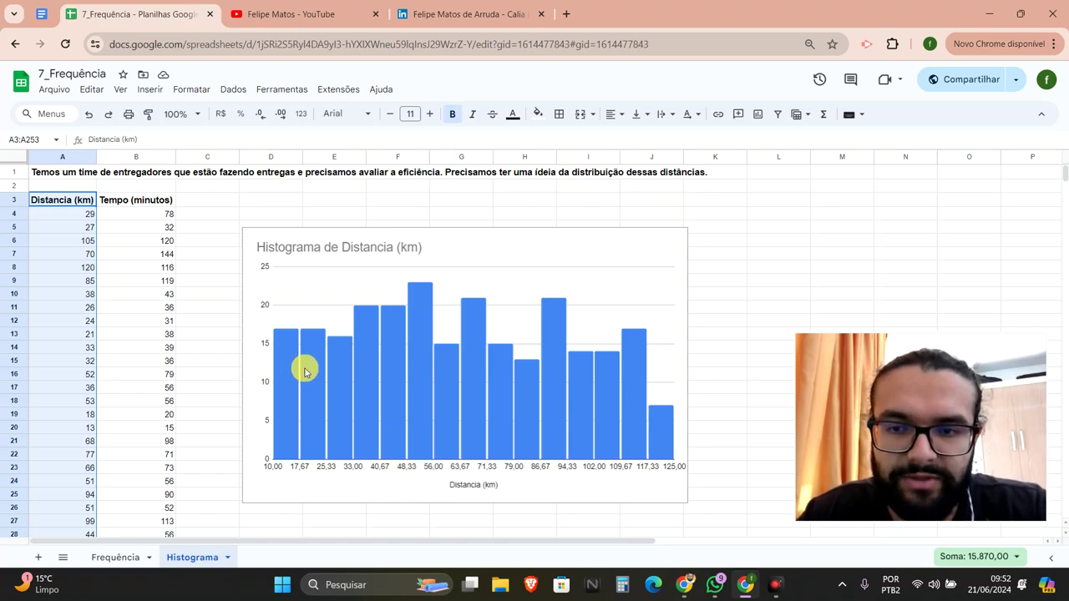
- Position the Distancia (km) histogram up and left, next to column B near row 3
left_click_drag(296, 235, 264, 199)
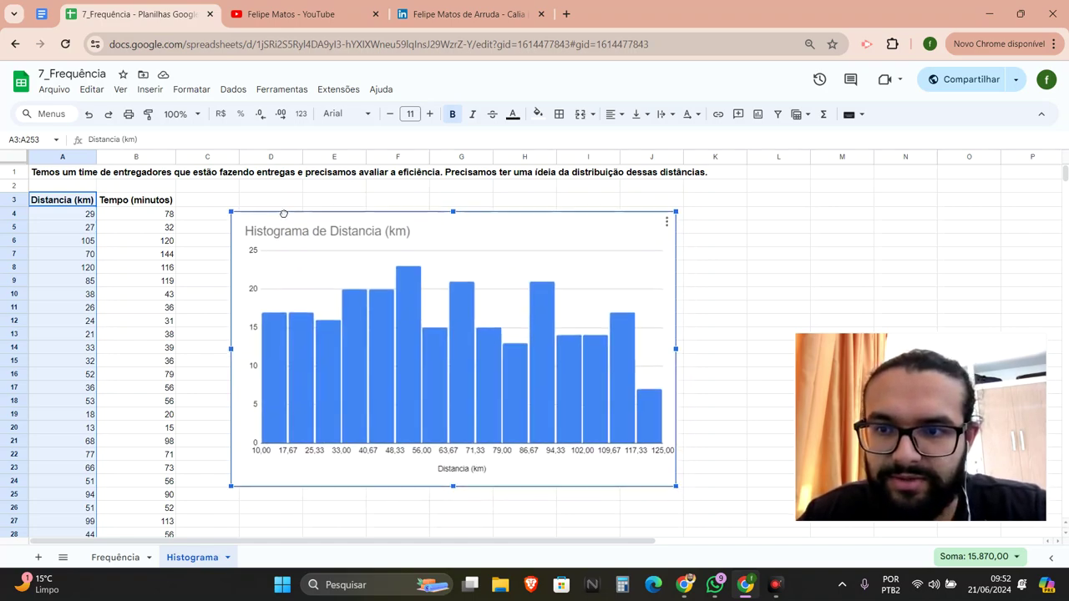
left_click_drag(264, 199, 259, 195)
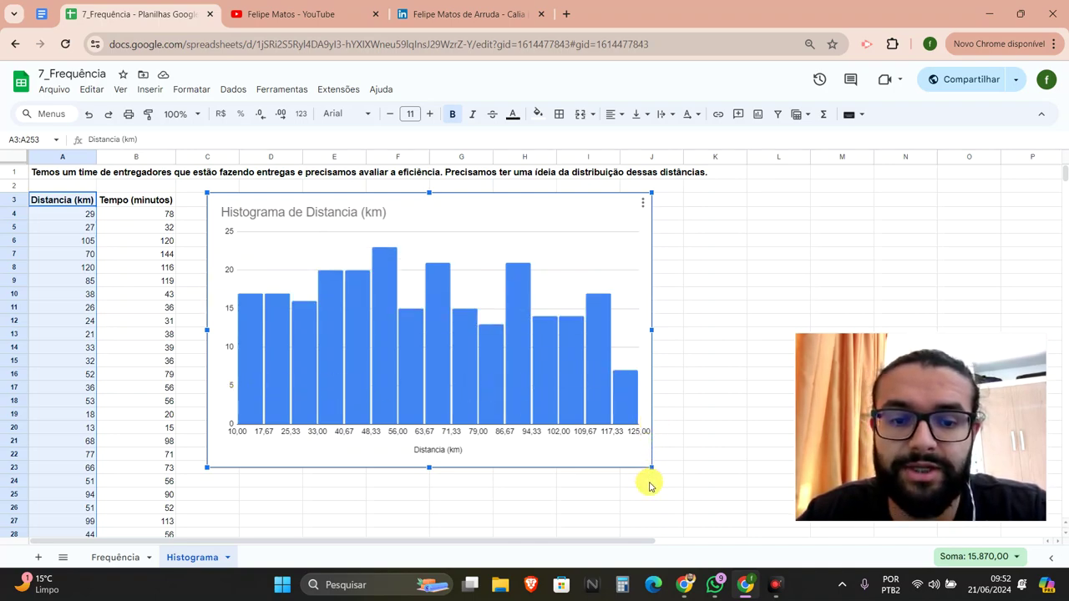
left_click(142, 201)
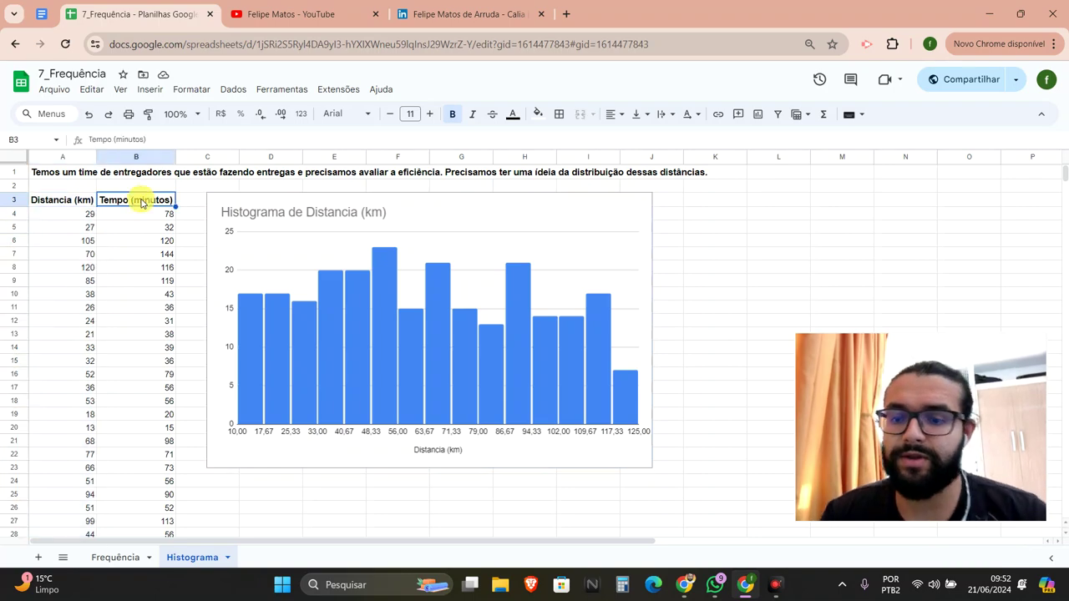
- Insert a histogram chart from the Tempo (minutos) range B3:B253
key("ctrl+shift+Down")
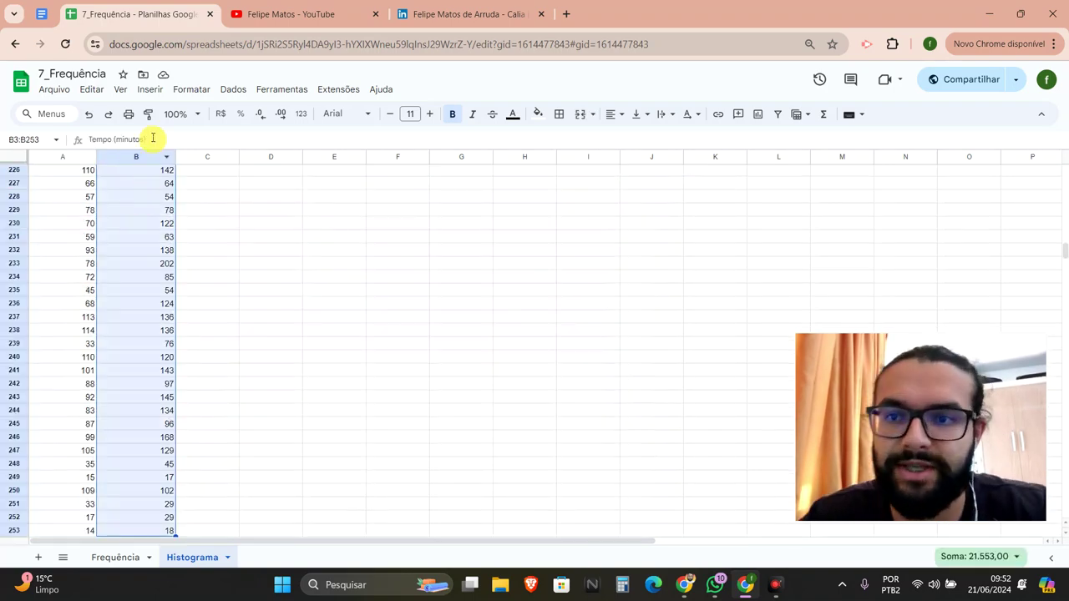
left_click(150, 89)
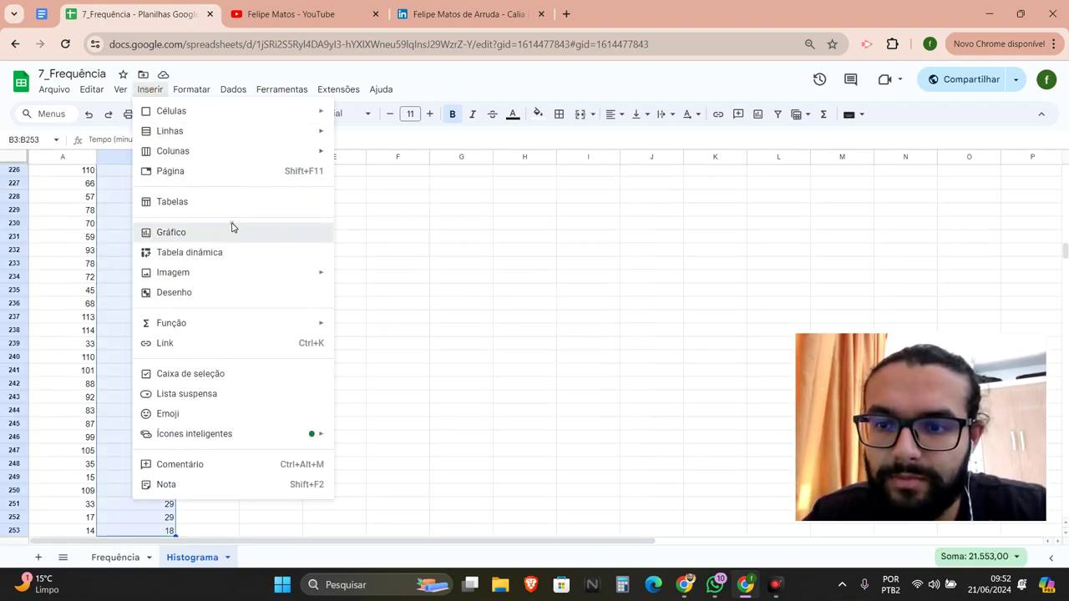
left_click(232, 227)
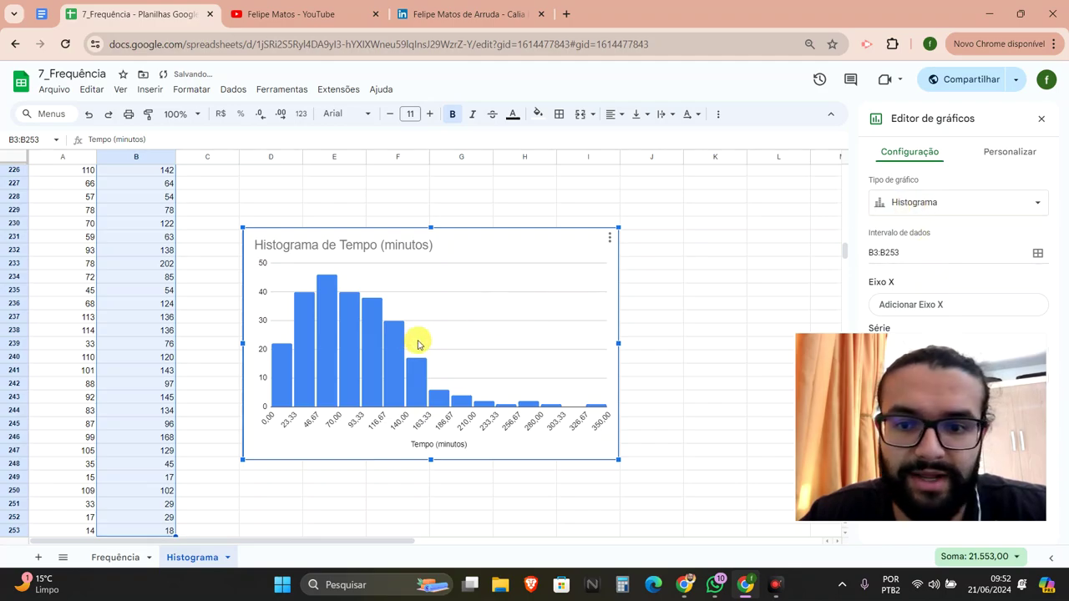
- Move the Tempo histogram up so it sits beneath the Distância histogram
scroll(434, 317, "up", 5)
scroll(472, 292, "up", 5)
scroll(479, 223, "up", 5)
scroll(401, 238, "up", 4)
scroll(420, 259, "down", 10)
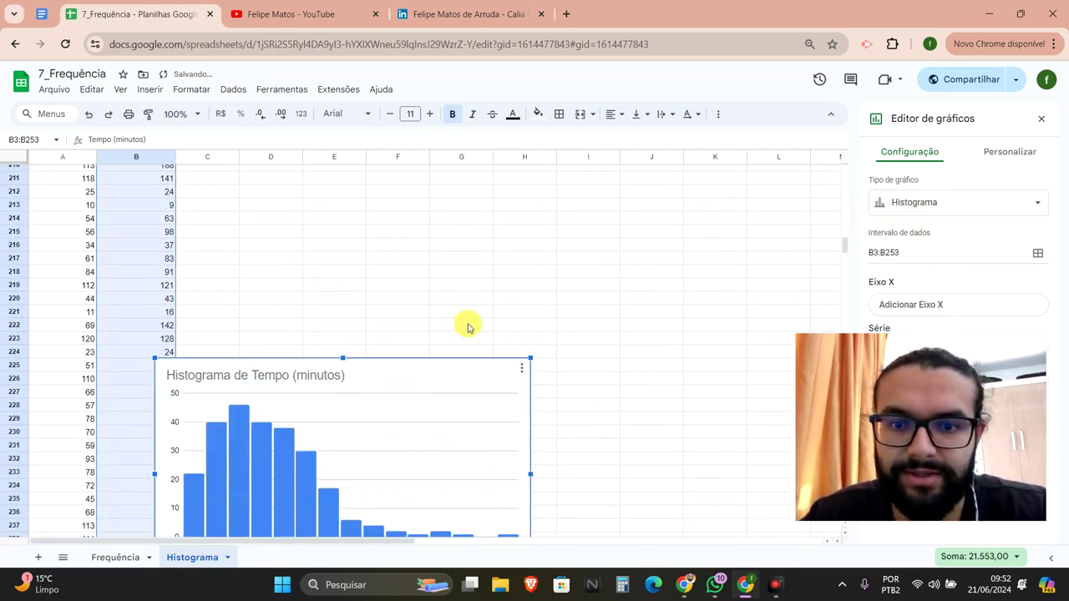
scroll(453, 317, "down", 1)
scroll(436, 241, "down", 1)
scroll(477, 258, "up", 5)
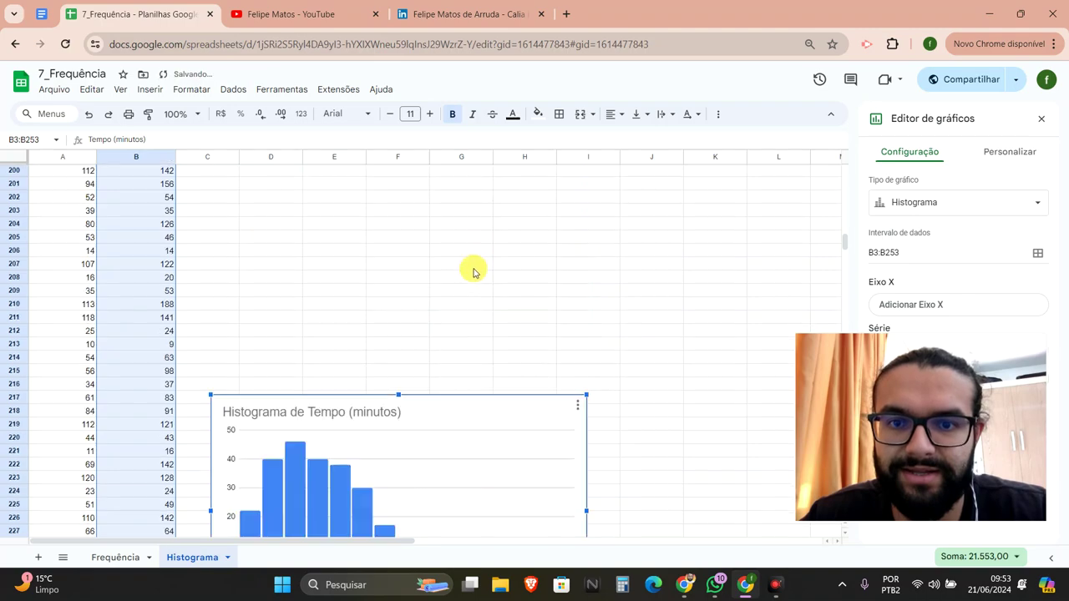
scroll(459, 250, "down", 4)
scroll(485, 250, "up", 5)
scroll(477, 466, "up", 1)
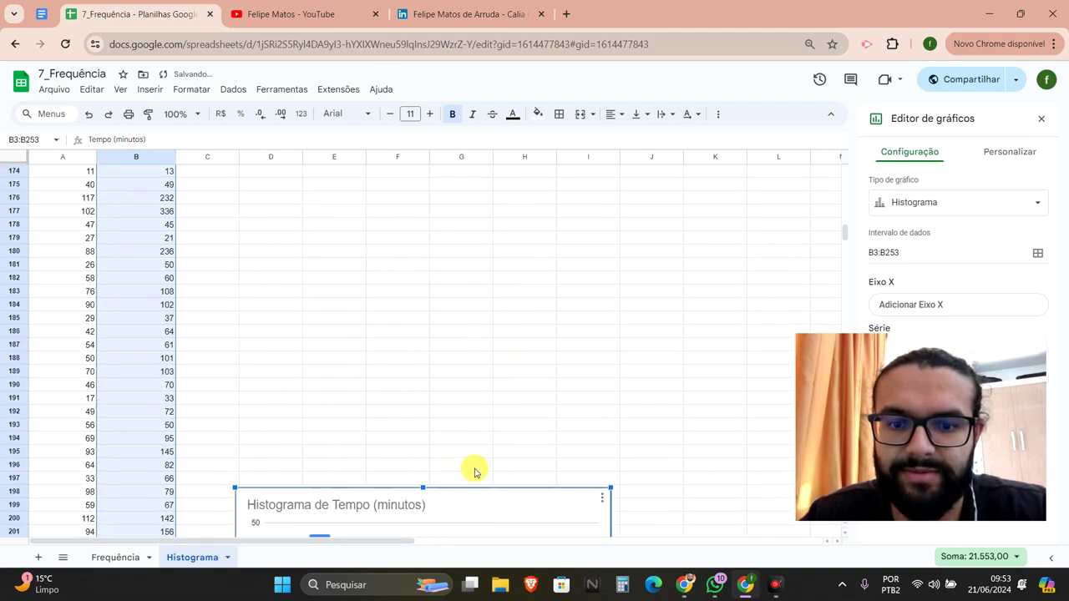
scroll(477, 303, "down", 4)
scroll(468, 388, "up", 5)
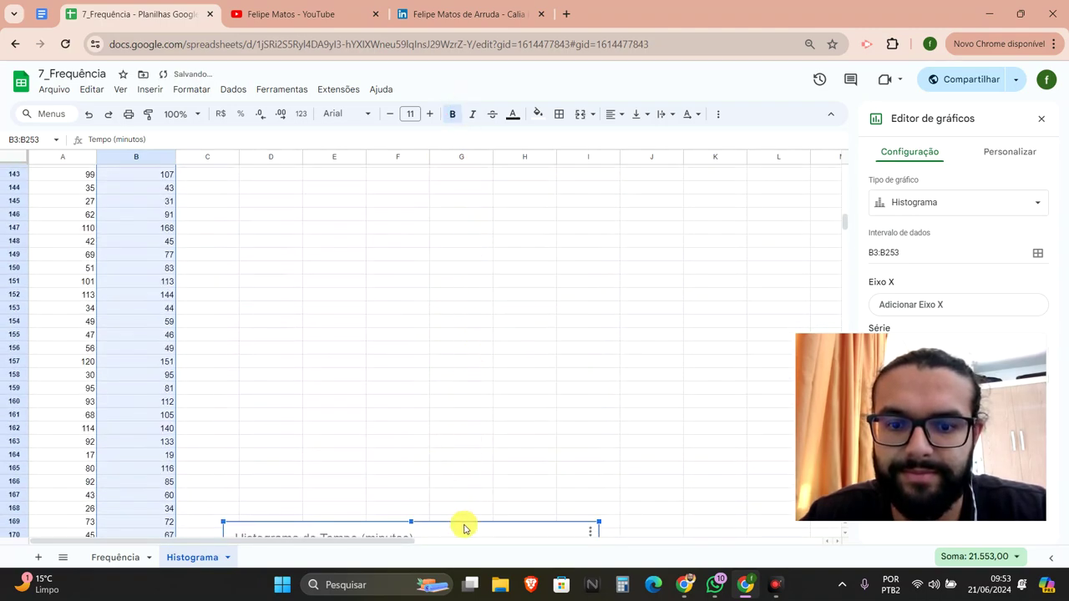
scroll(465, 231, "up", 4)
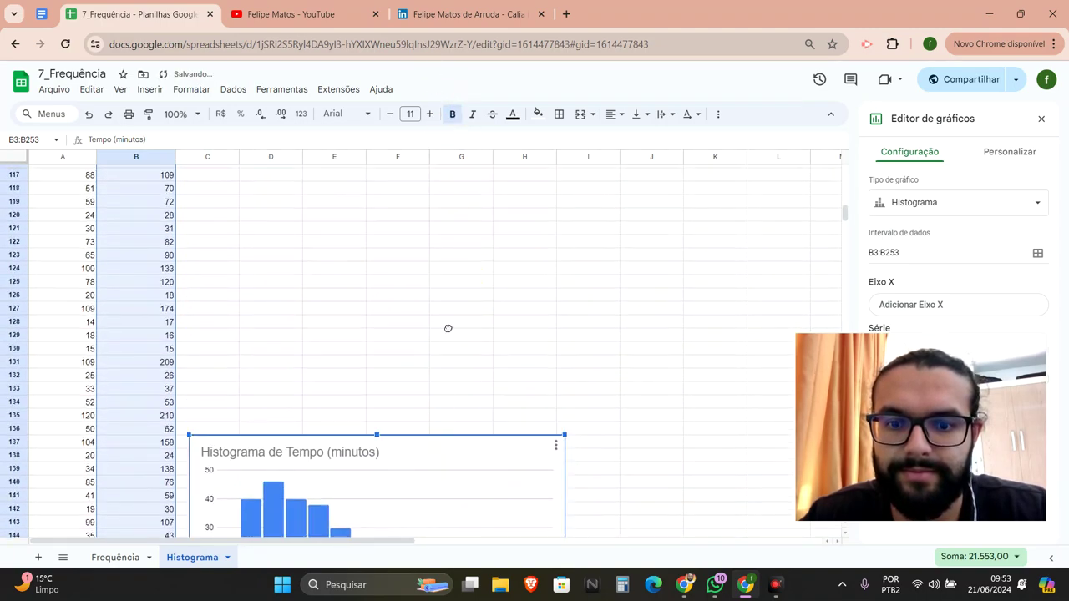
scroll(446, 329, "down", 3)
scroll(482, 336, "up", 9)
scroll(446, 497, "up", 5)
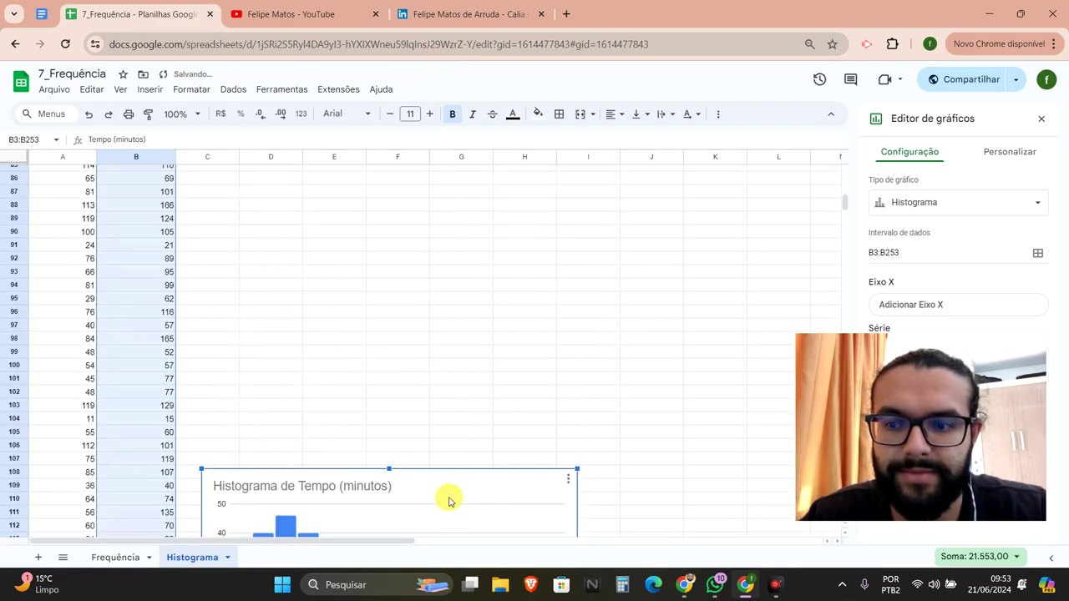
scroll(443, 293, "down", 5)
scroll(455, 352, "up", 5)
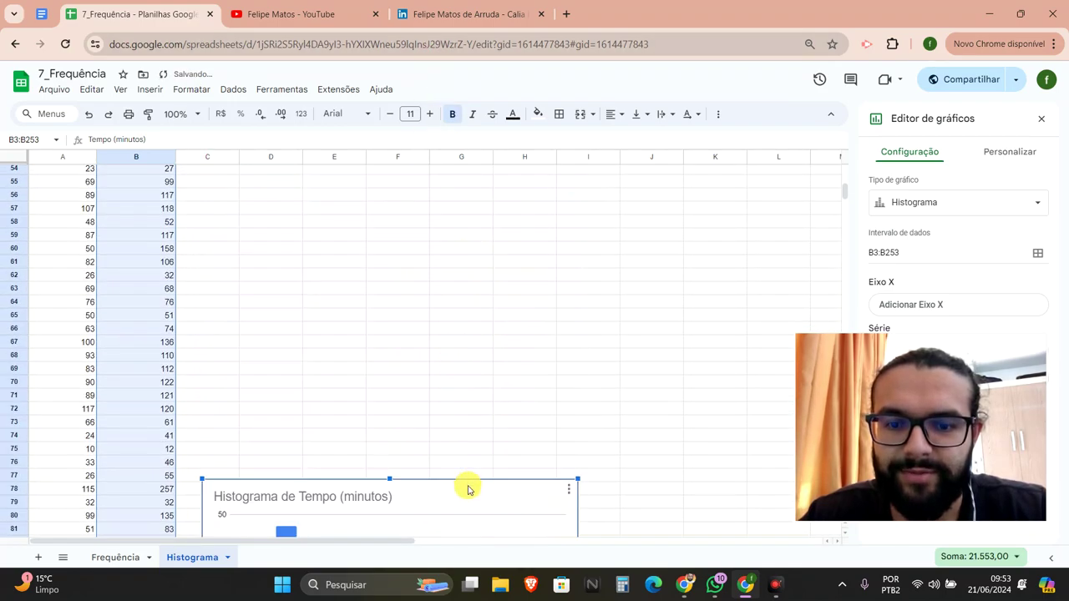
scroll(470, 490, "down", 5)
scroll(448, 281, "up", 10)
scroll(440, 363, "up", 5)
left_click_drag(434, 433, 441, 186)
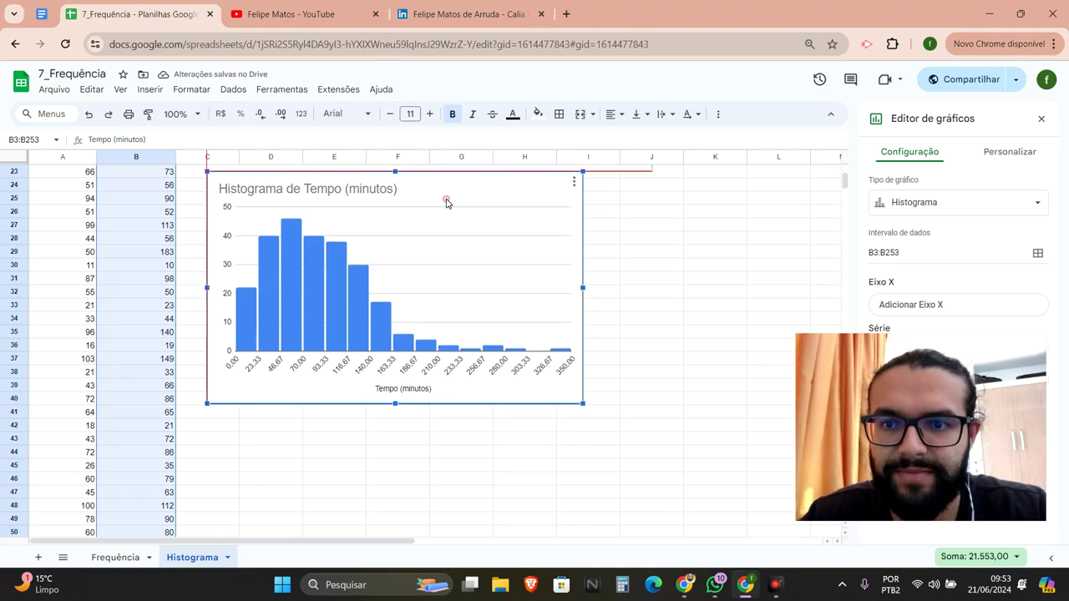
scroll(591, 281, "up", 3)
scroll(603, 275, "down", 1, "ctrl")
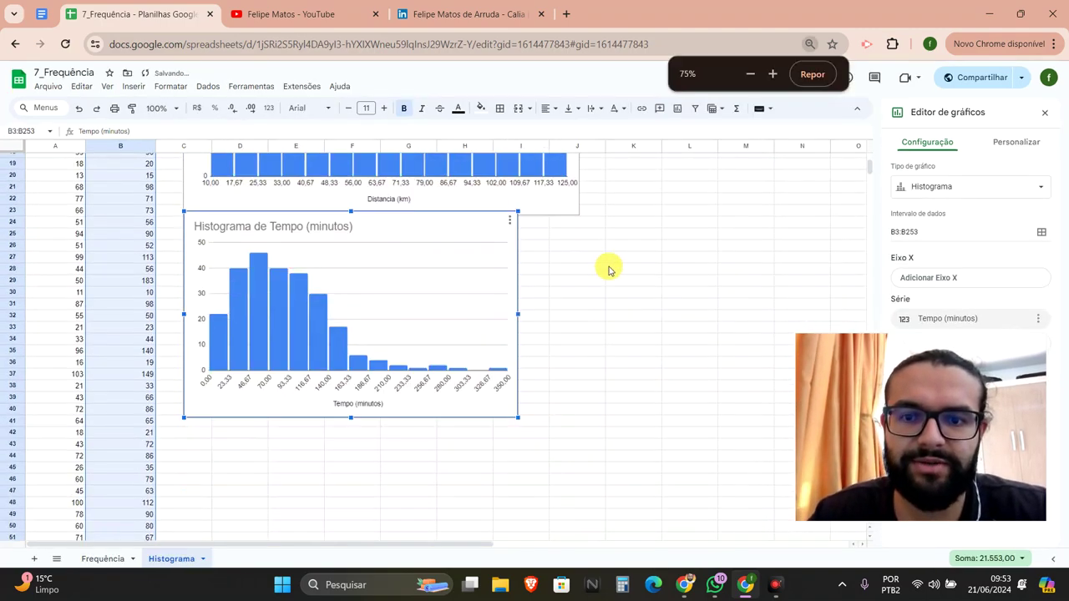
- Enlarge the Tempo histogram to match the size of the Distância one
scroll(453, 298, "down", 1, "ctrl")
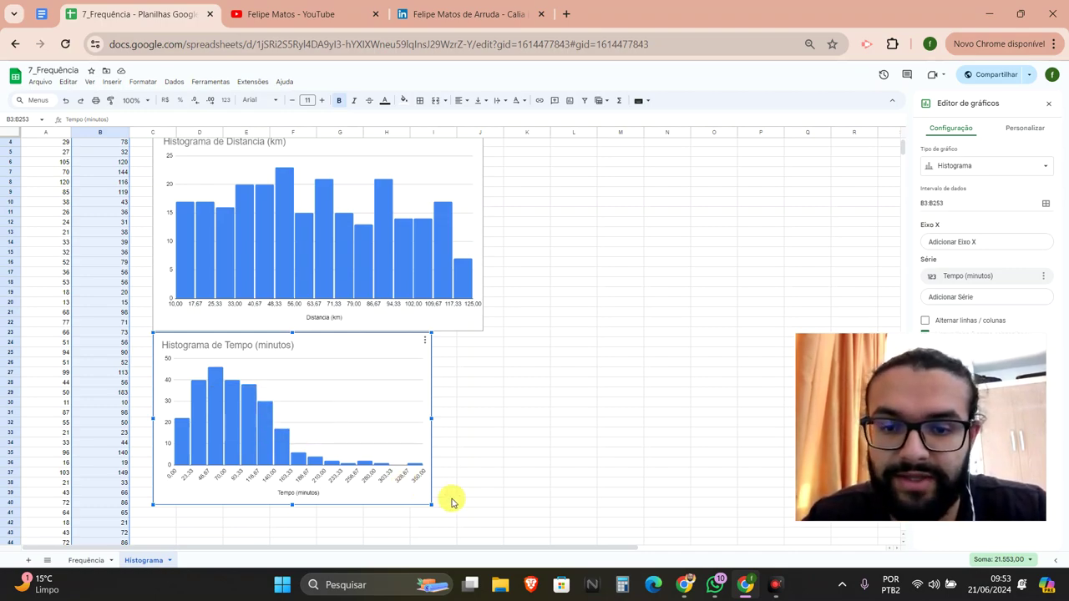
left_click_drag(431, 505, 482, 531)
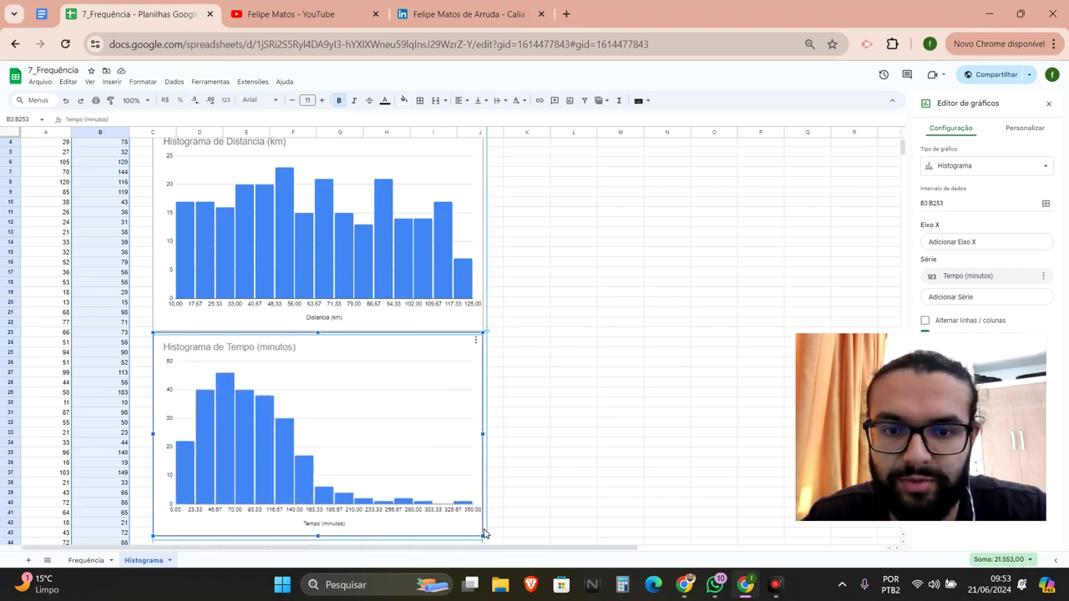
scroll(167, 257, "up", 1)
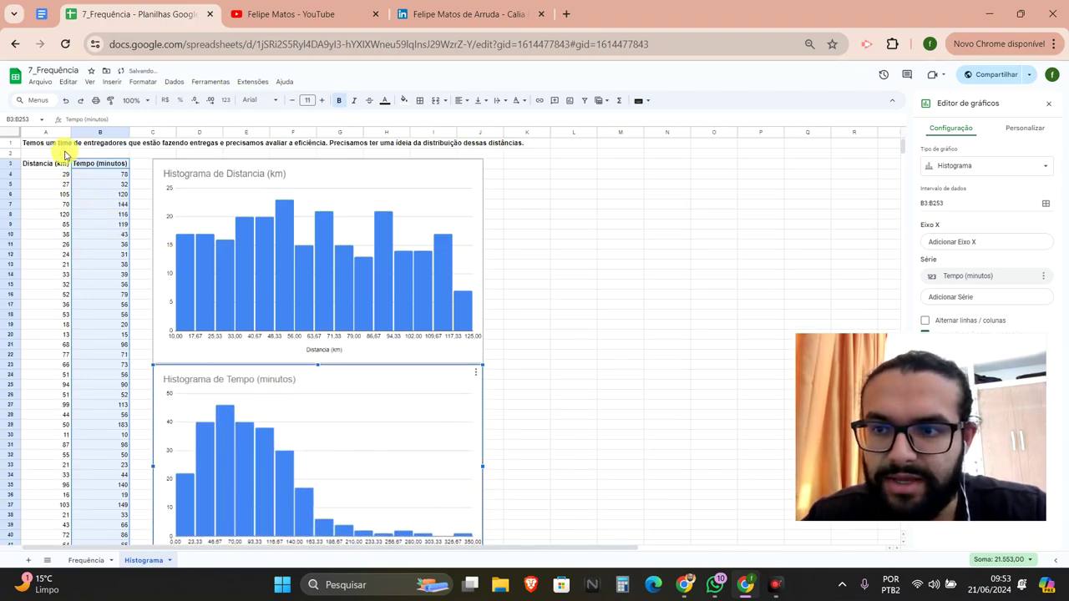
- Close the chart editor and shift the histograms right to columns F–M
left_click(255, 175)
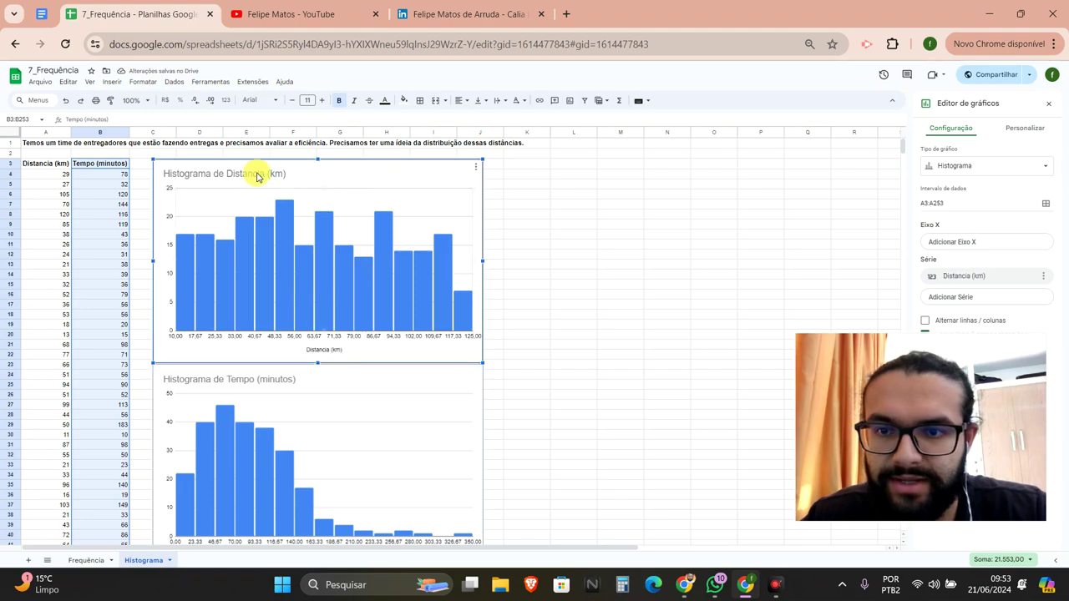
left_click(255, 174)
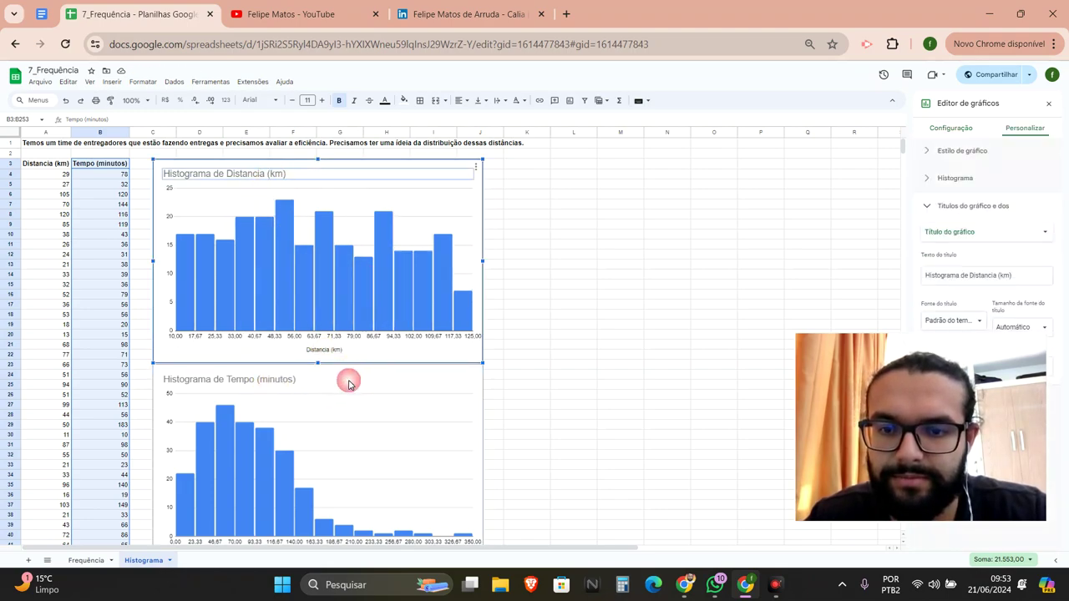
key("Escape")
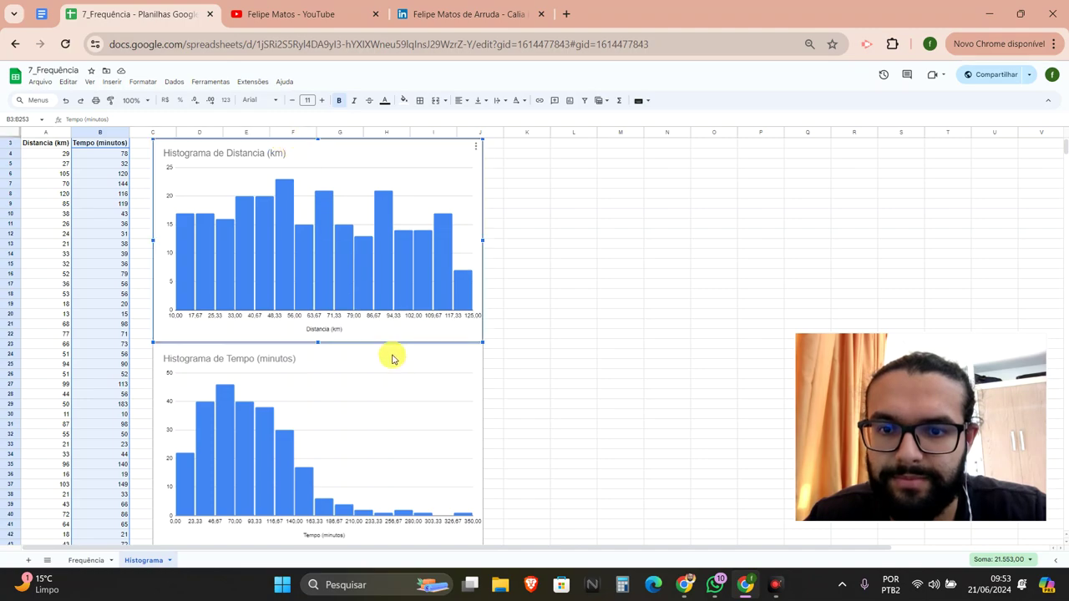
left_click_drag(392, 359, 508, 276)
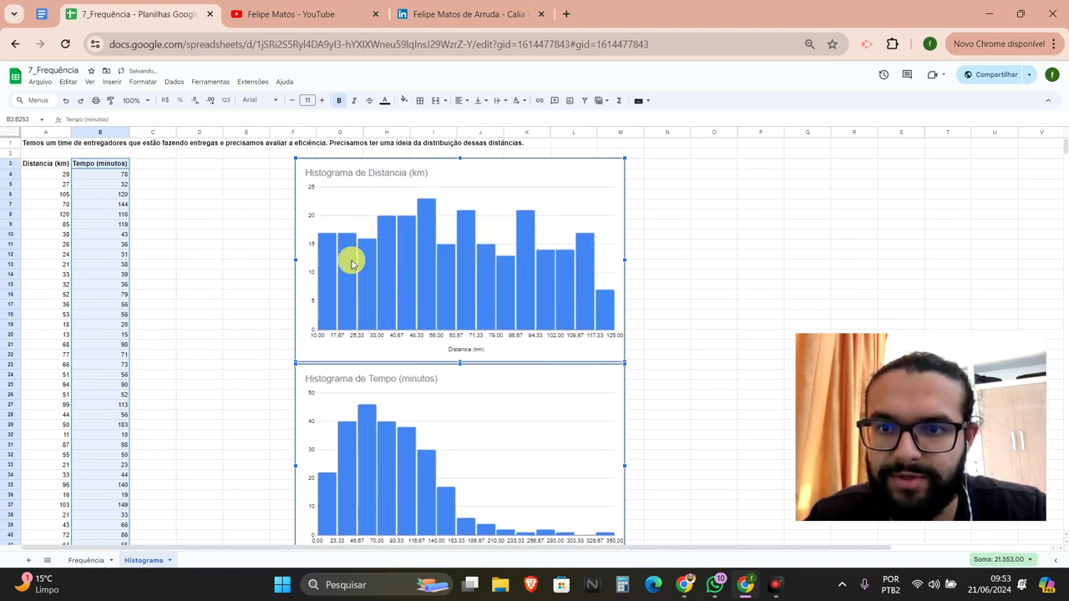
left_click(148, 162)
- Add a Velocidade header in C3 and fill =(A4/B4)*60 down the column from C4
type("V")
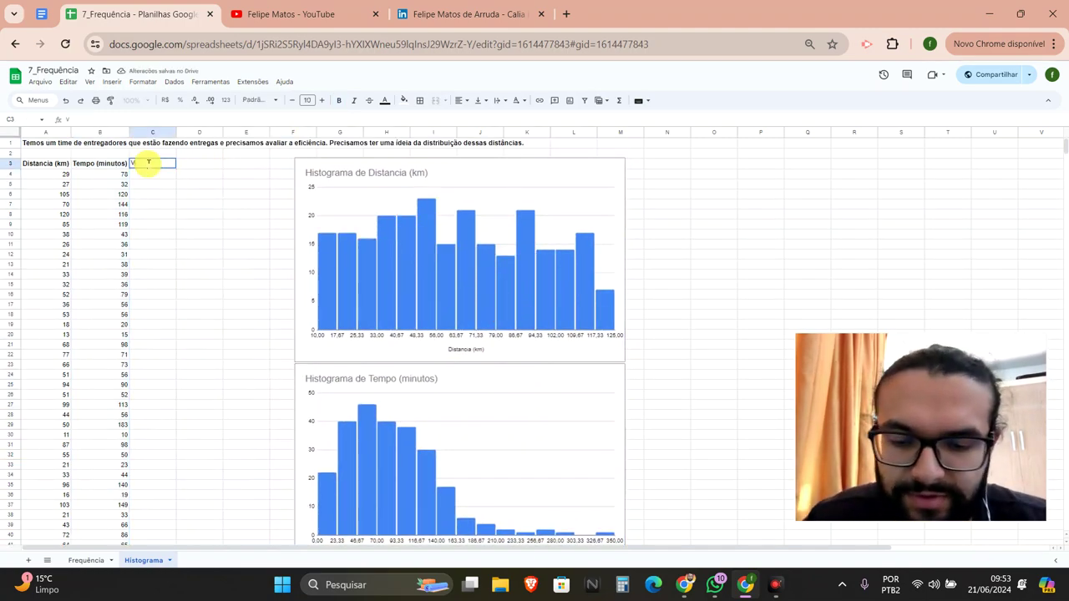
type("el")
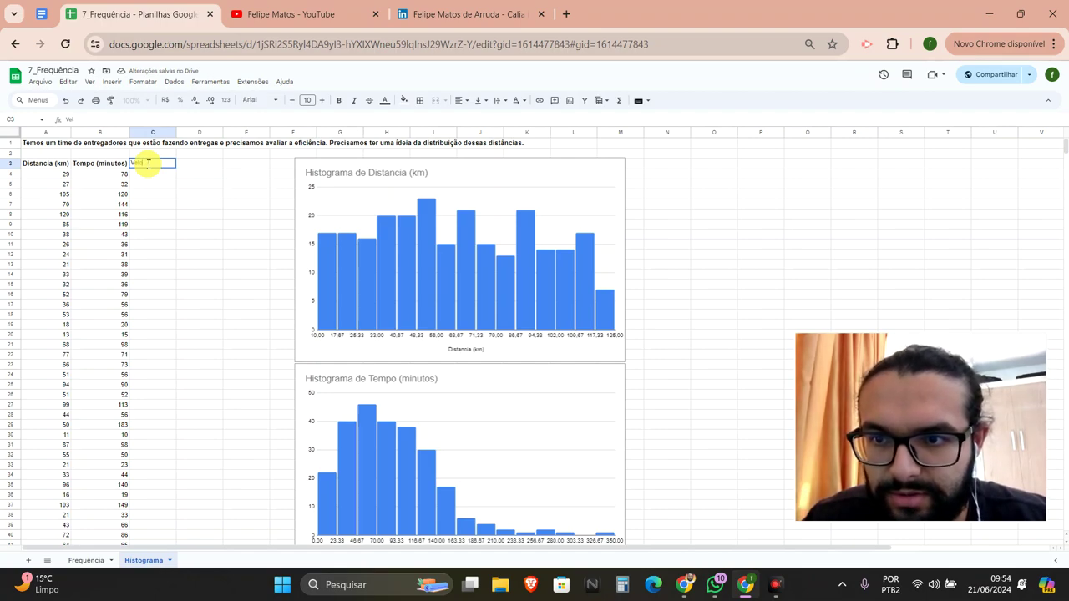
type("ocidade")
key("Return")
type("=(")
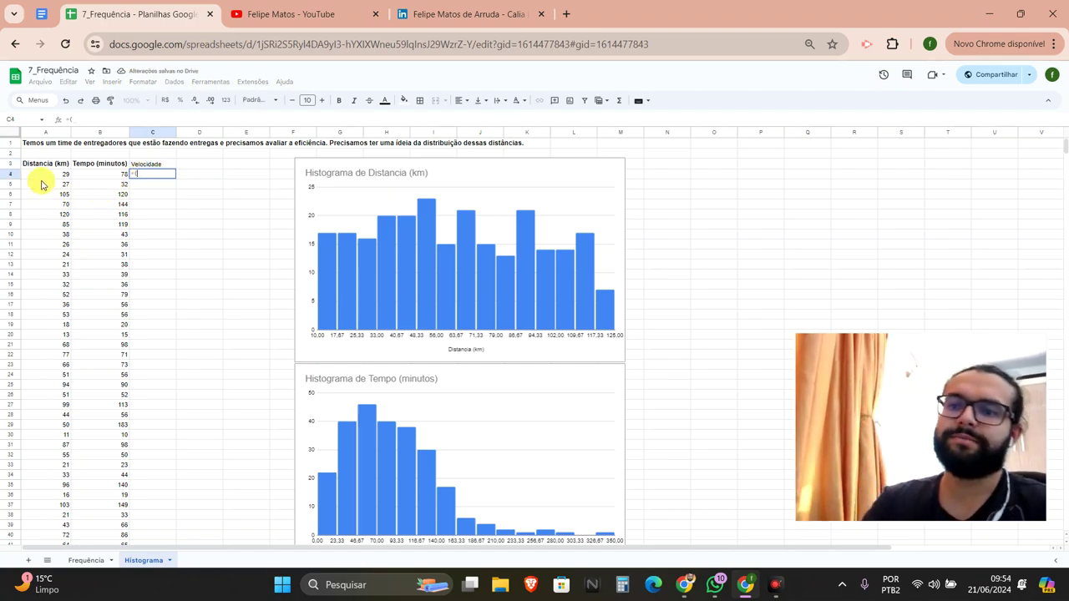
left_click(47, 175)
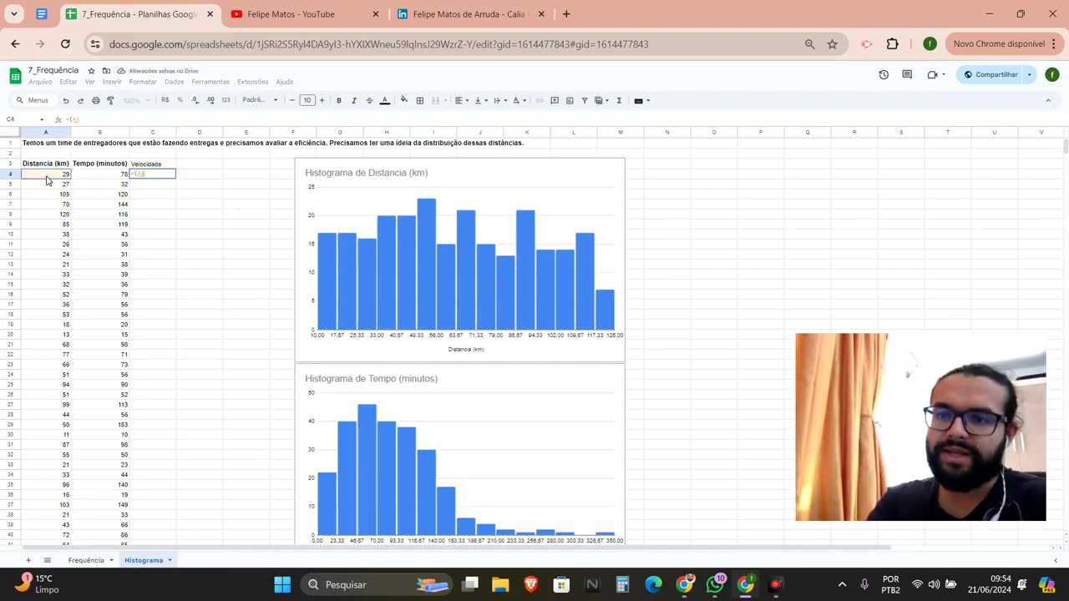
left_click(47, 180)
type("/")
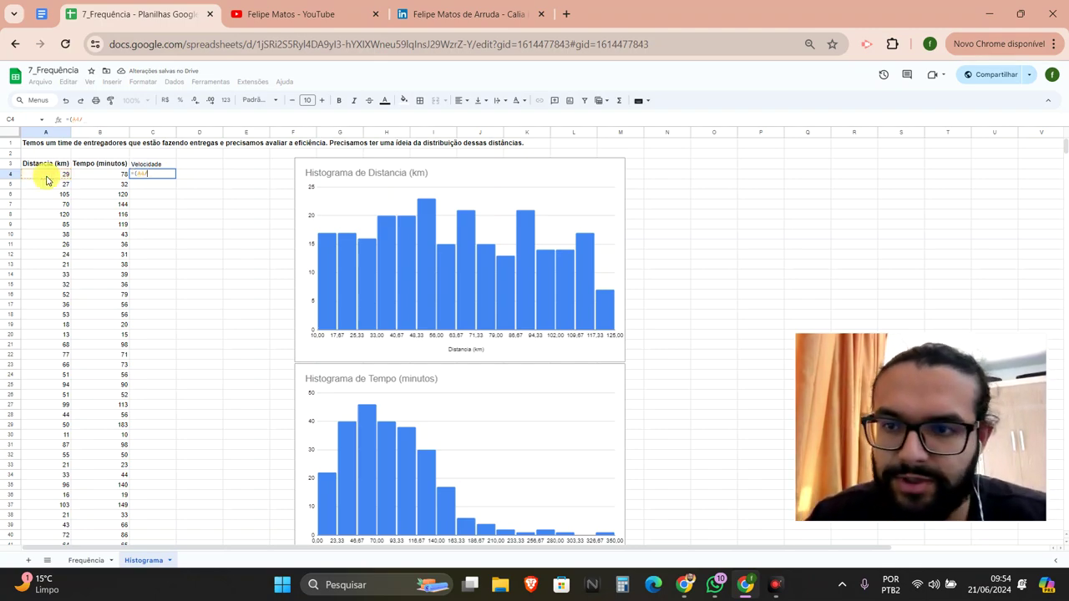
left_click(94, 180)
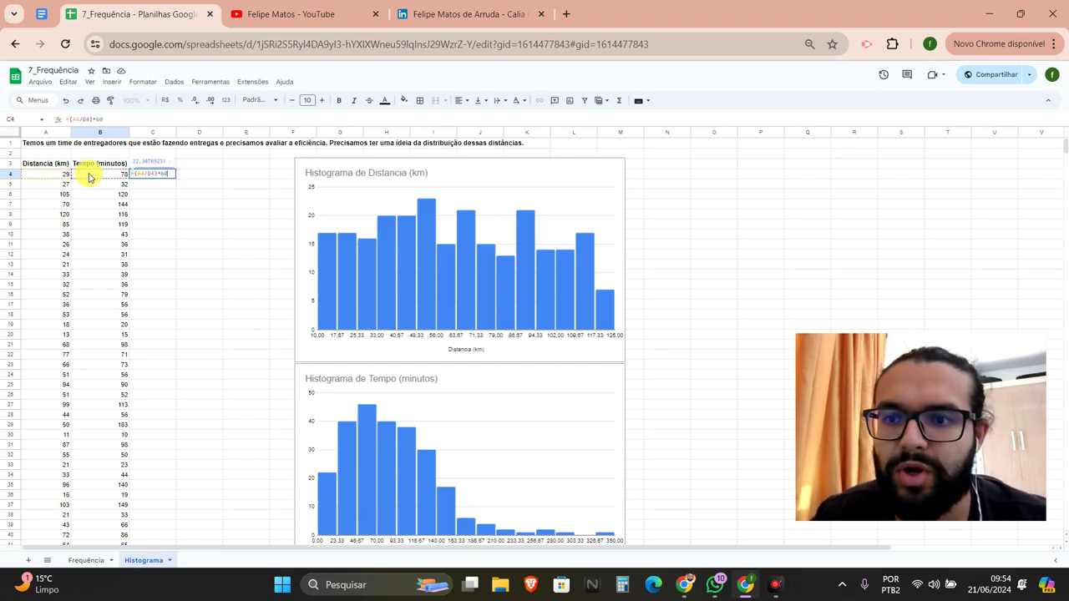
key("Return")
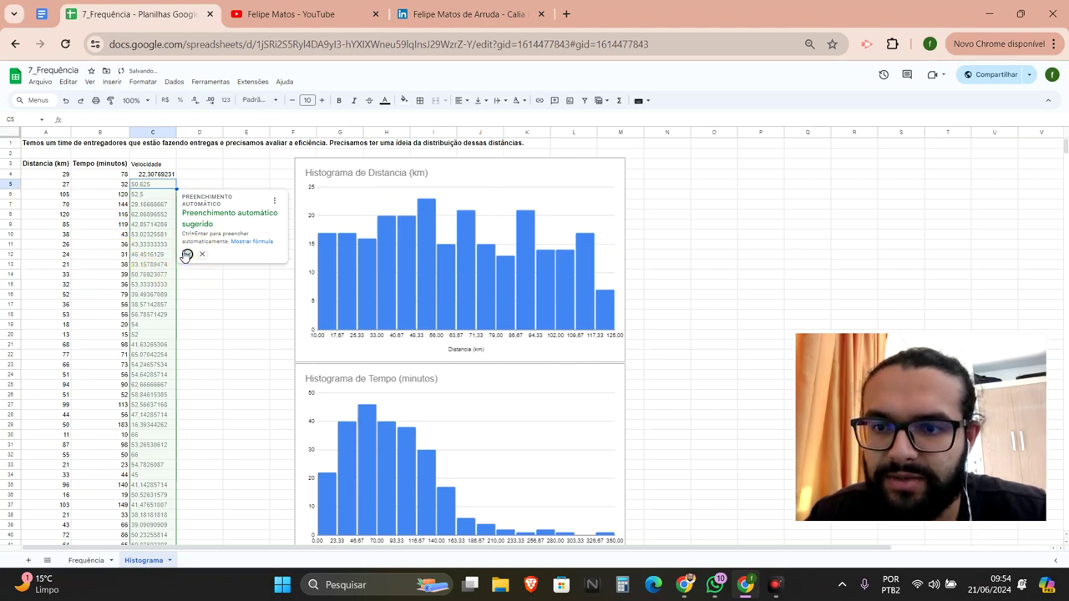
left_click(187, 254)
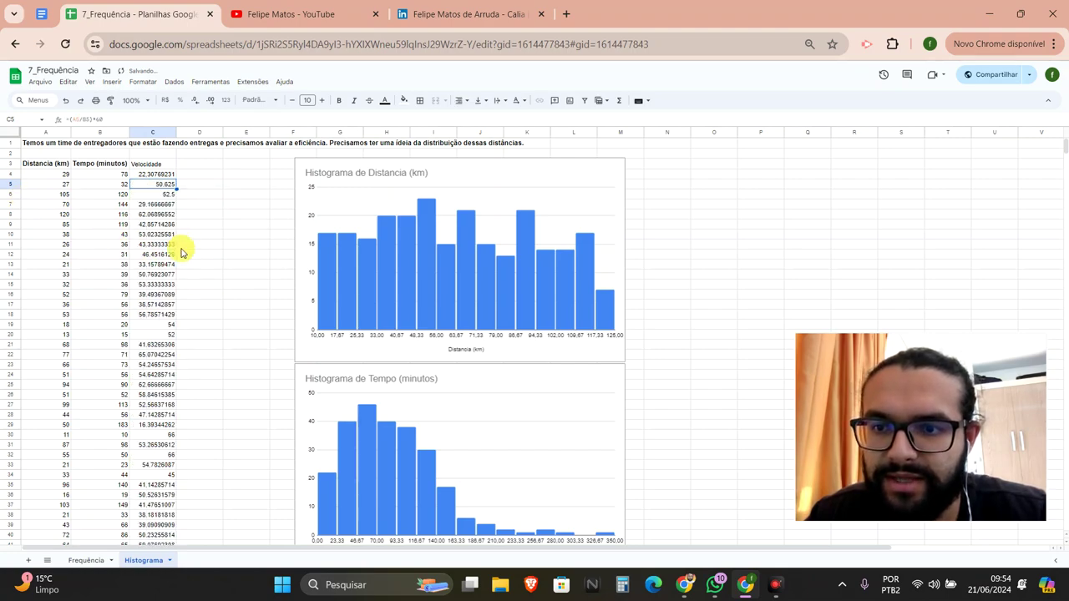
- Copy Tempo's bold header format onto Velocidade and show speeds with two decimals
left_click(122, 164)
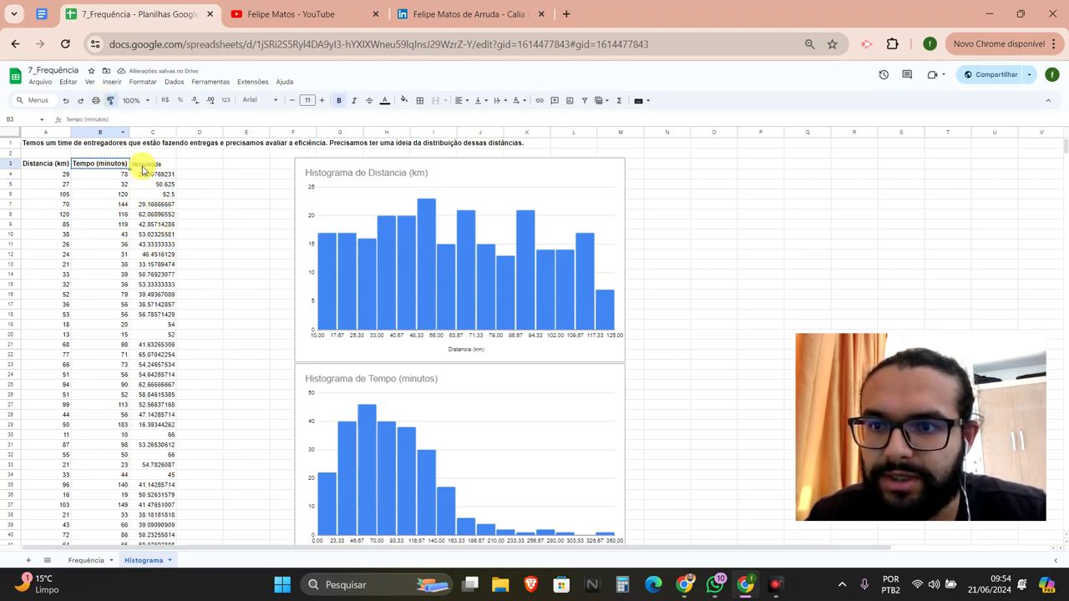
left_click(145, 166)
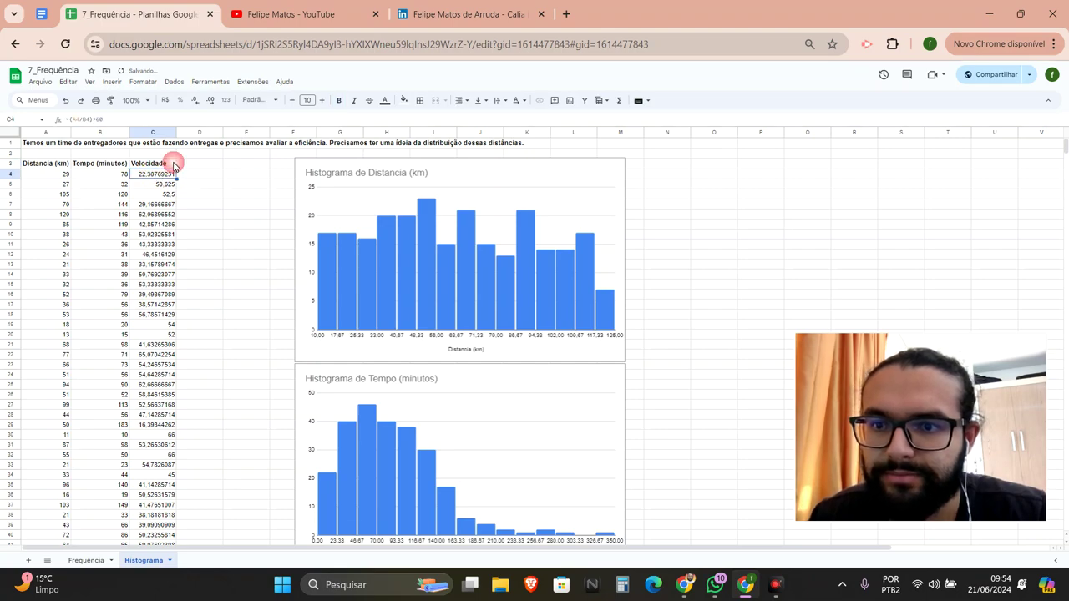
left_click(160, 134)
left_click(194, 100)
double_click(191, 103)
- Select the Velocidade data range C3:C253
left_click(156, 194)
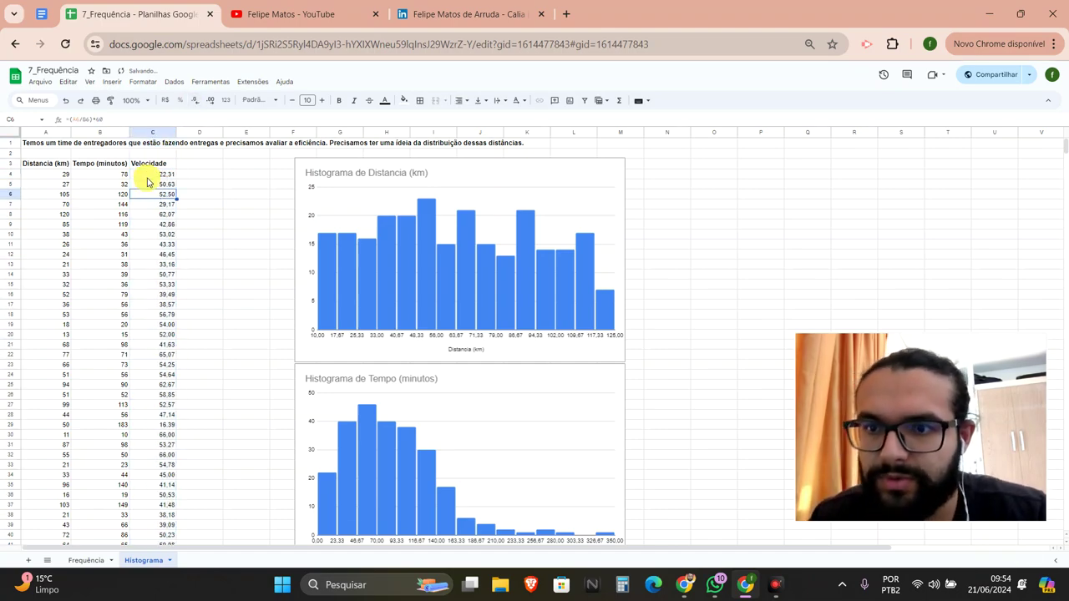
left_click(150, 166)
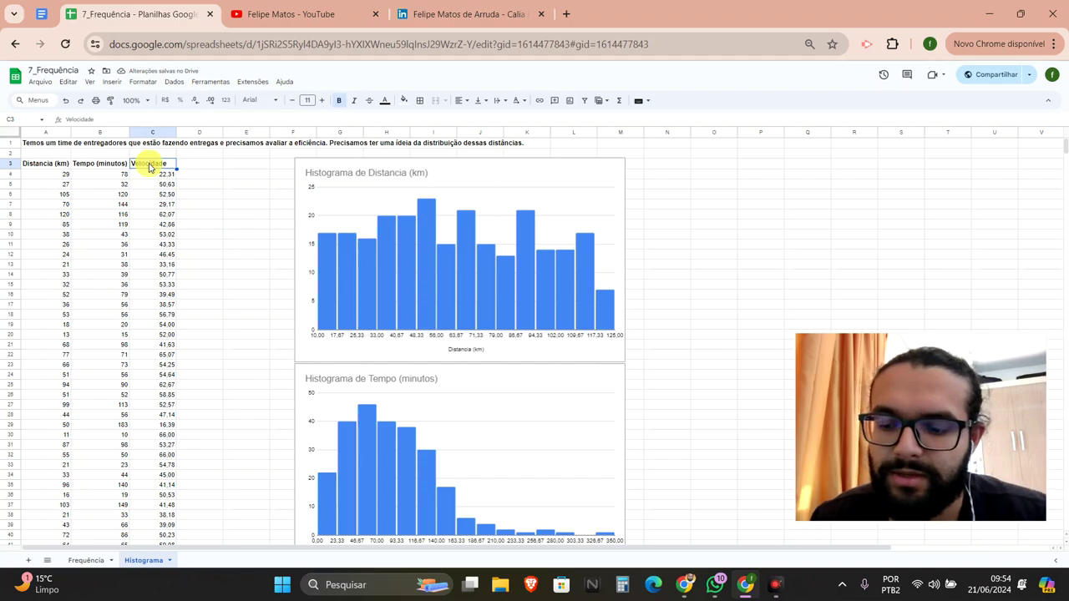
key("ctrl+shift+Down")
scroll(256, 215, "up", 8)
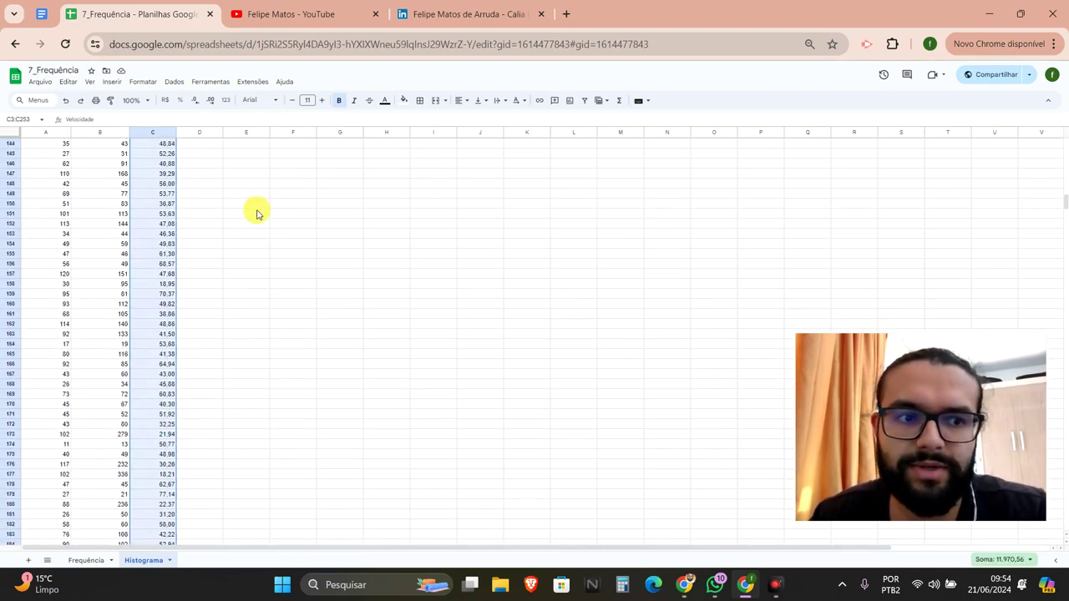
- Insert a histogram of C3:C253 and move it beside the Distância chart
scroll(256, 215, "up", 10)
scroll(289, 231, "up", 5)
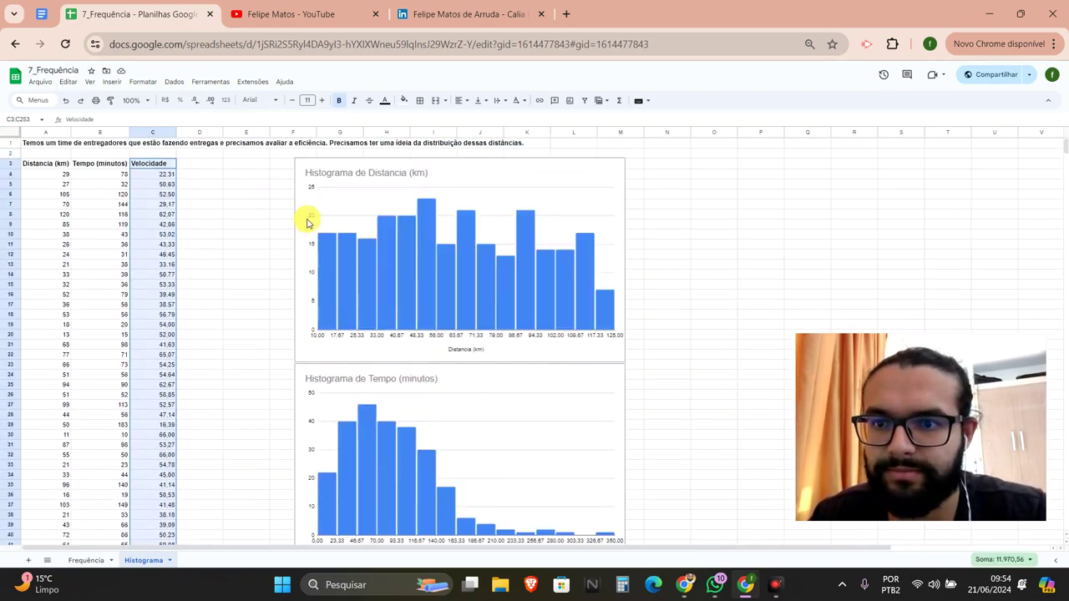
left_click(101, 83)
key("Escape")
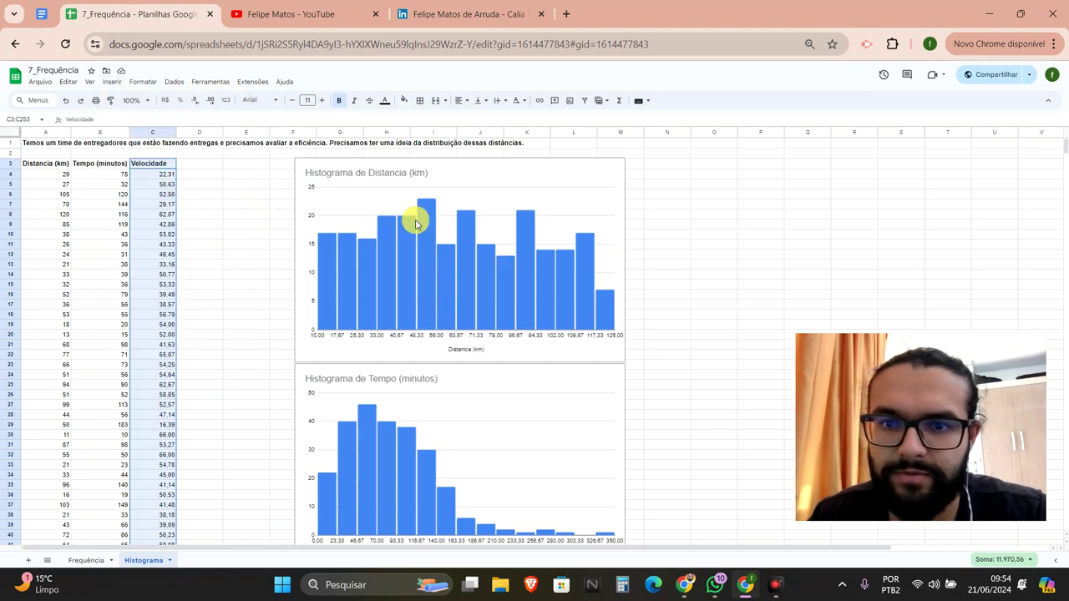
mouse_move(477, 258)
left_mouse_down()
mouse_move(769, 203)
mouse_move(794, 159)
left_mouse_up()
left_click(738, 248)
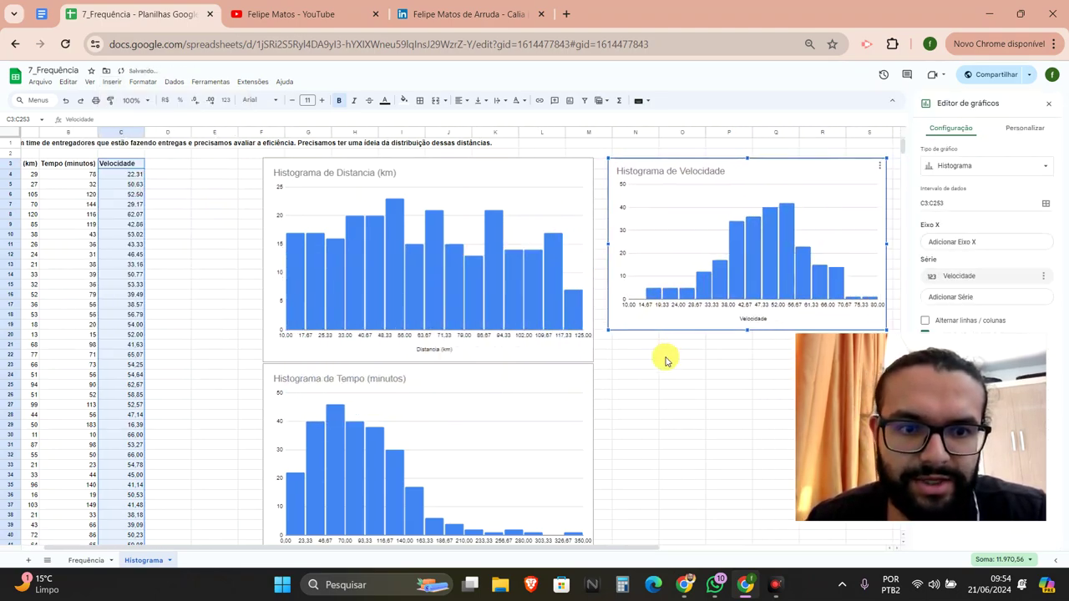
- Enlarge the Velocidade histogram from its corner and close the chart editor
scroll(666, 361, "right", 4)
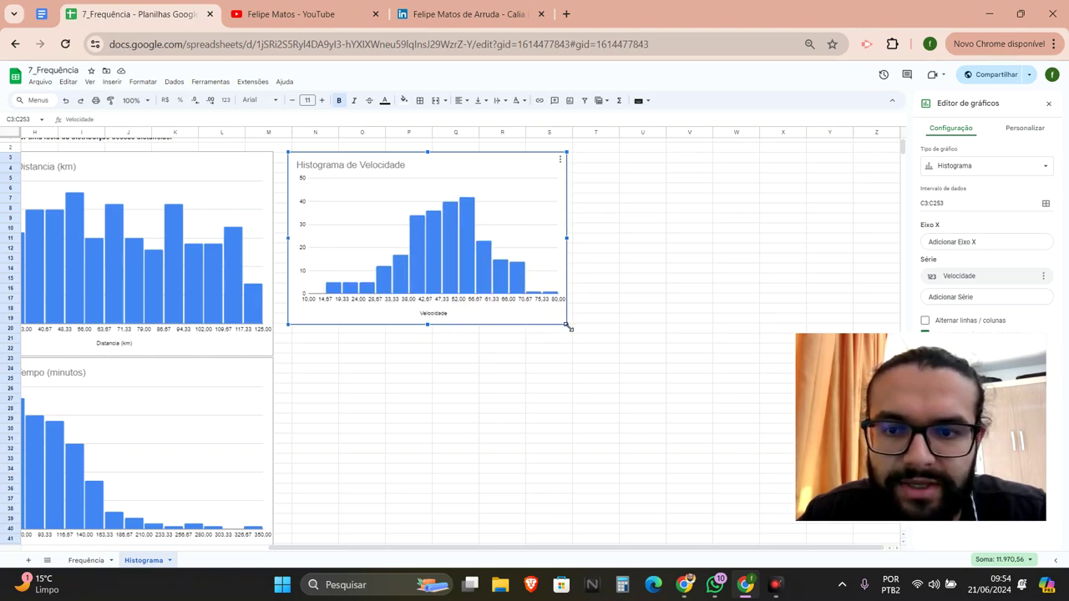
left_click_drag(567, 326, 591, 361)
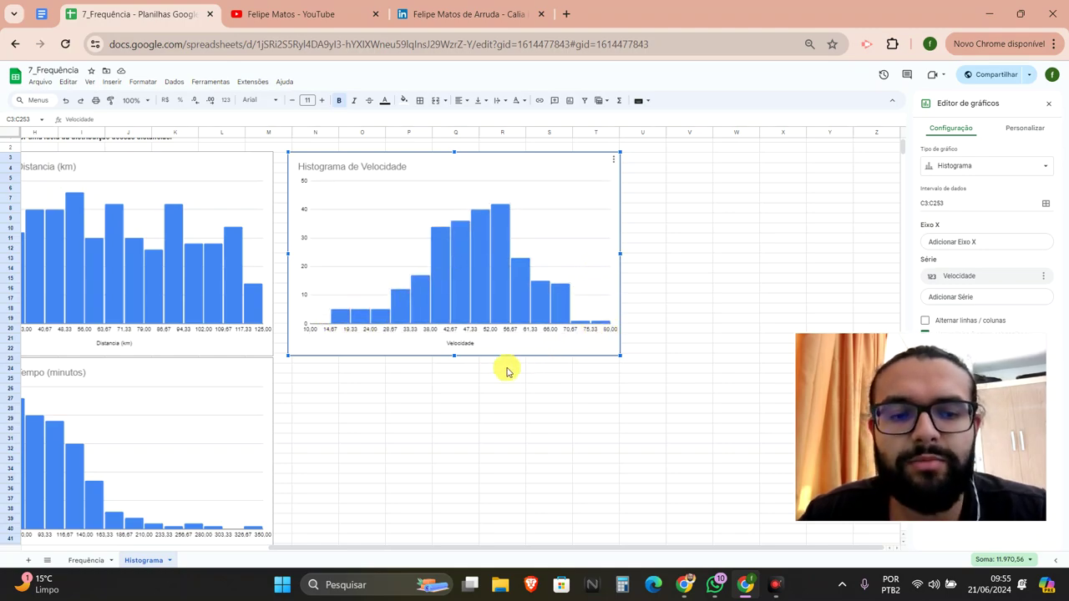
left_click_drag(494, 549, 131, 529)
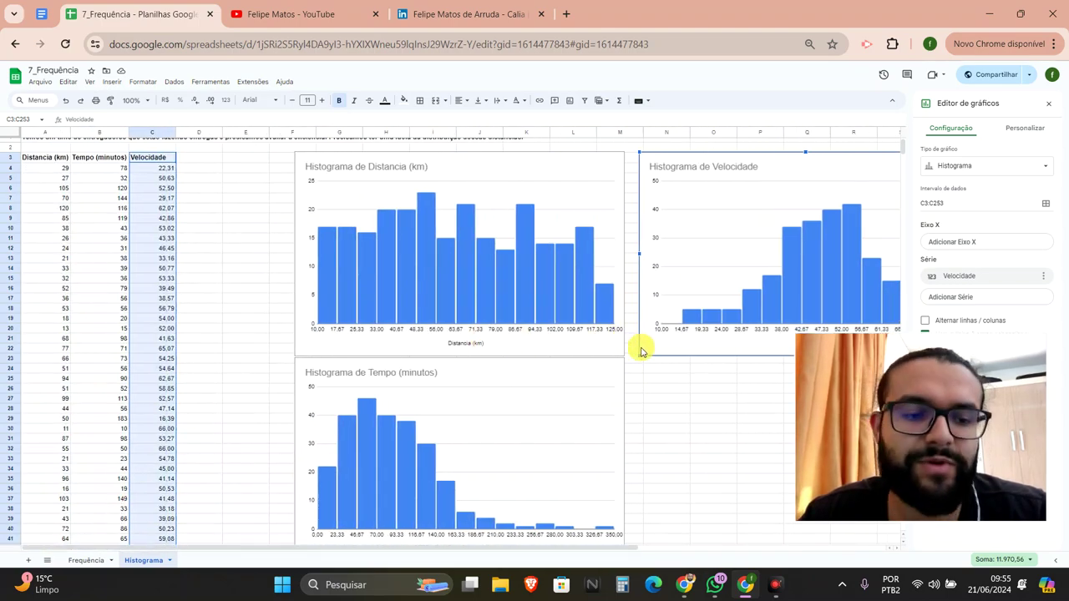
left_click(1048, 104)
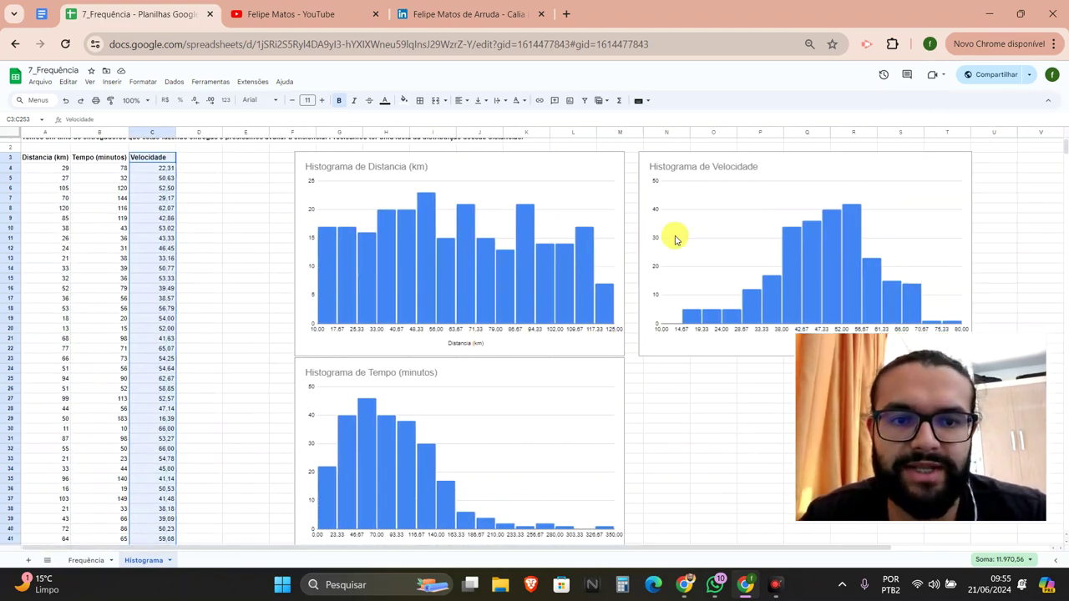